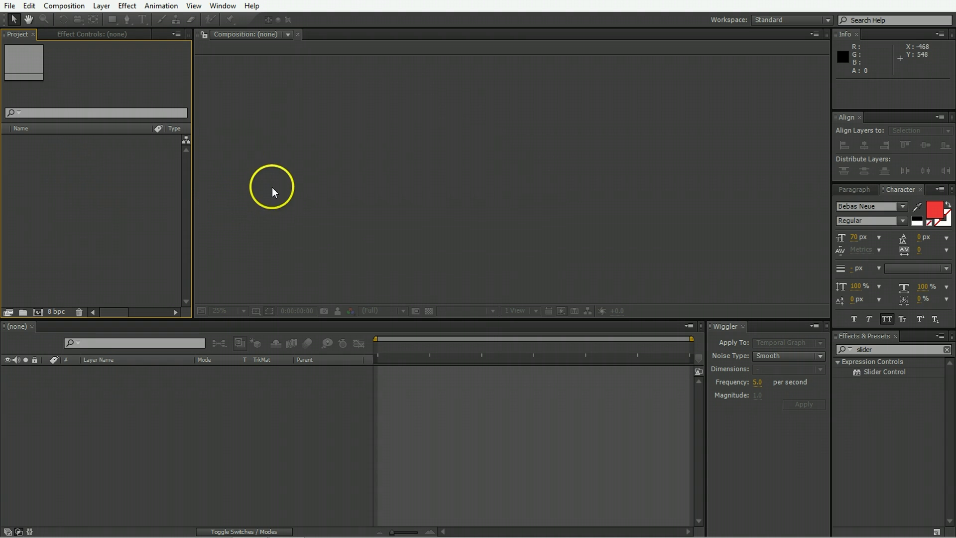
- Import the project file "5 Colour Animated Font - Bebas Neue" into the empty project
double_click(65, 156)
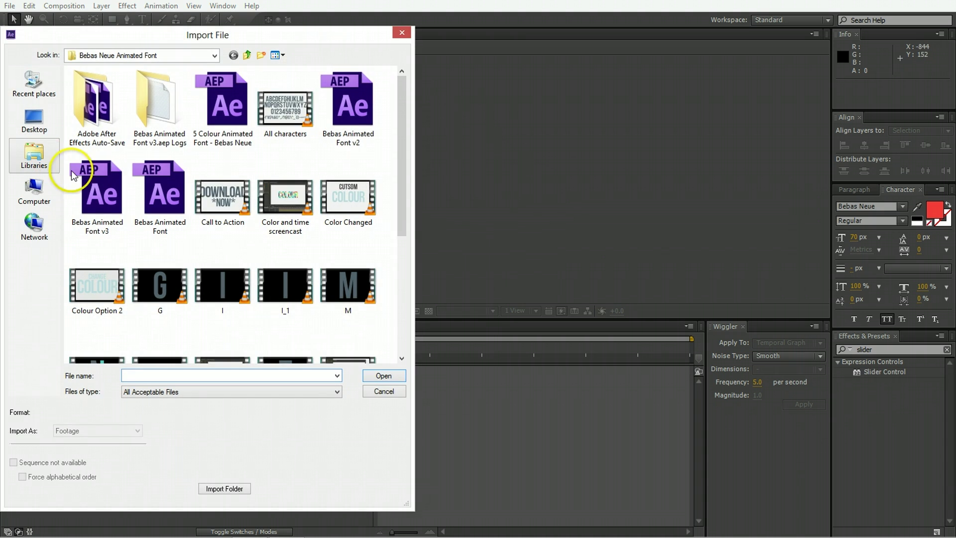
left_click(226, 123)
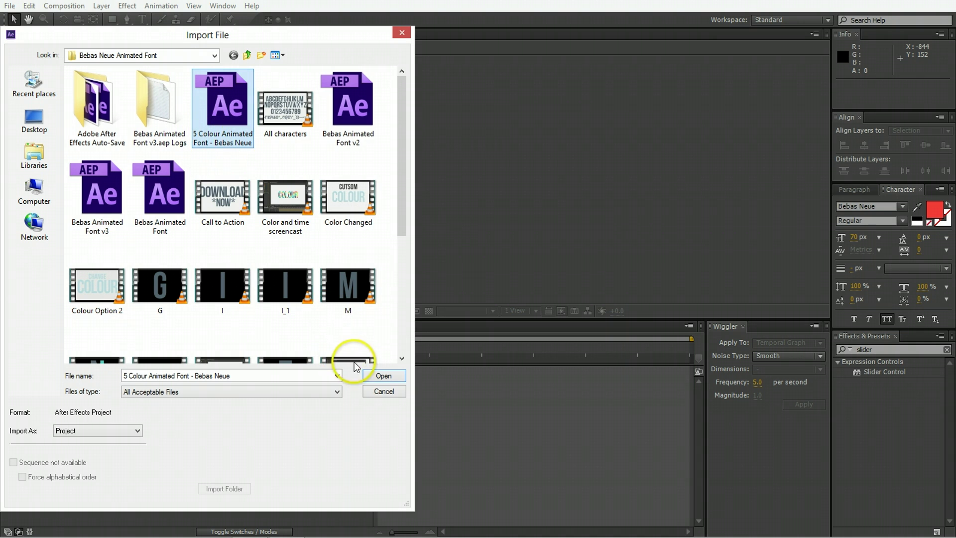
left_click(384, 376)
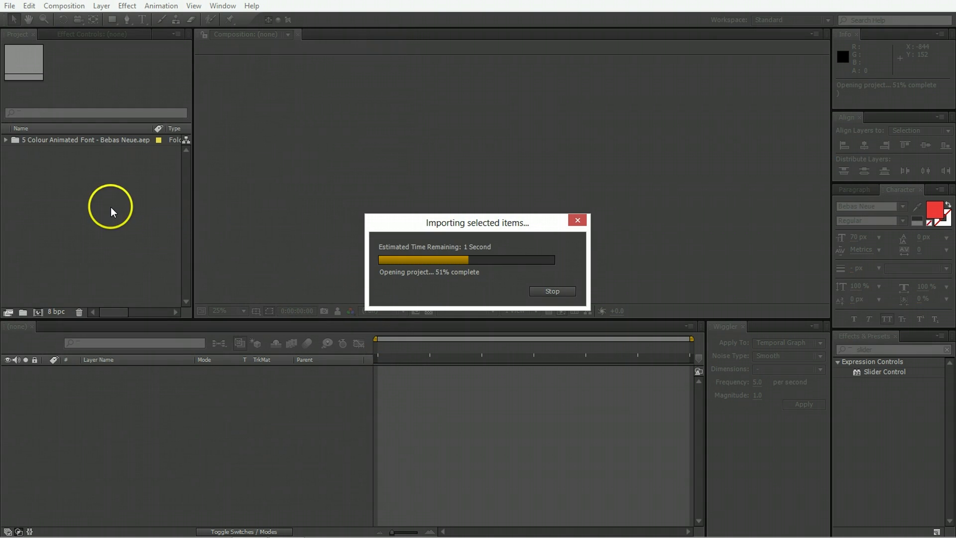
- Expand the imported project folder and look through the compositions in its Letters folder
left_click(6, 140)
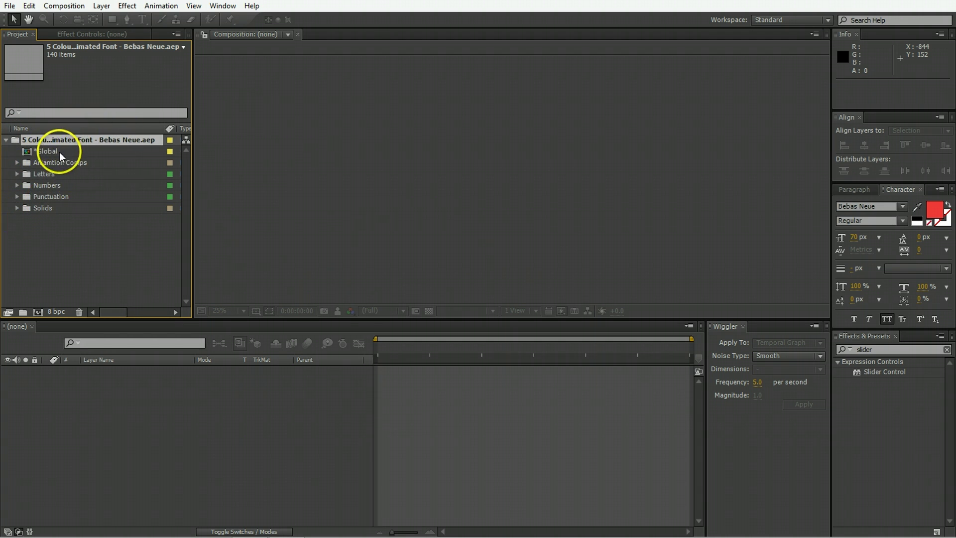
left_click(14, 174)
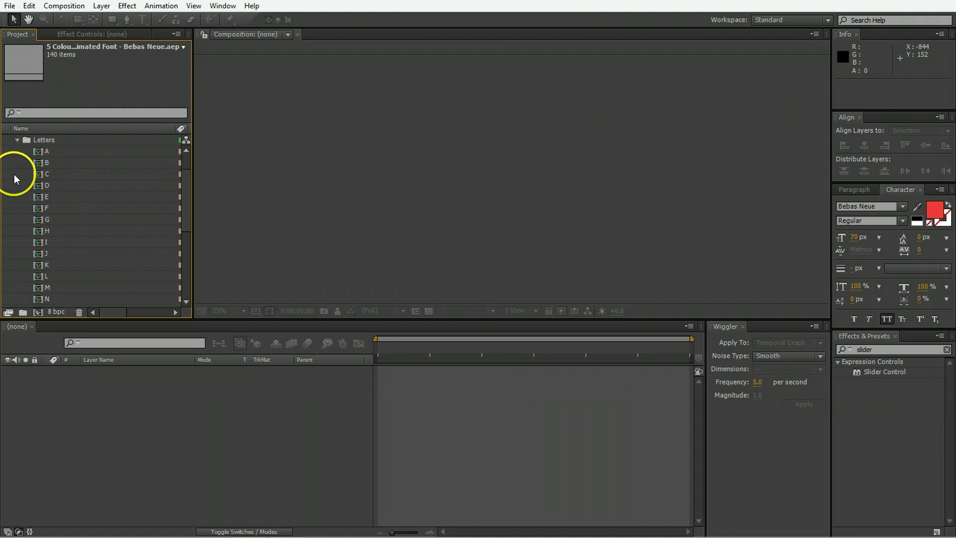
left_click(44, 153)
left_click(15, 140)
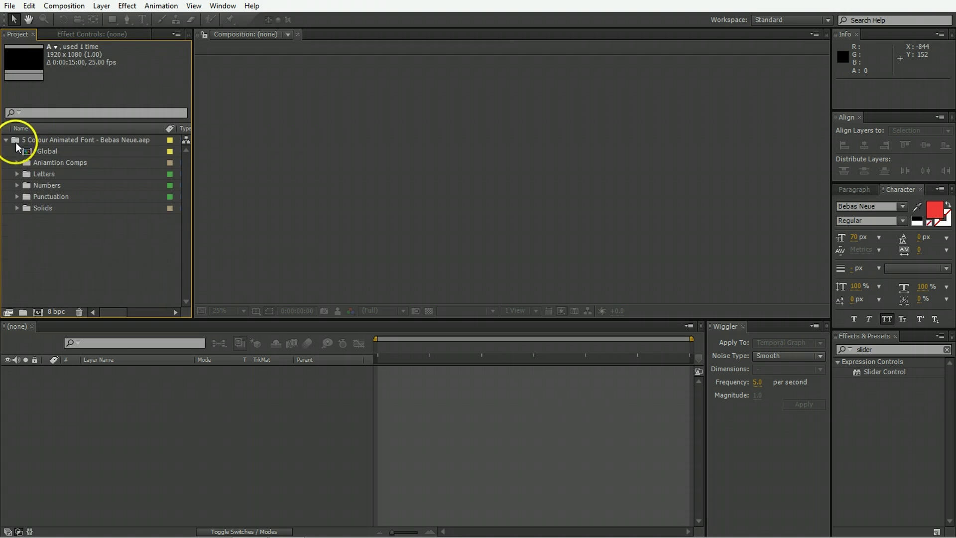
left_click(13, 182)
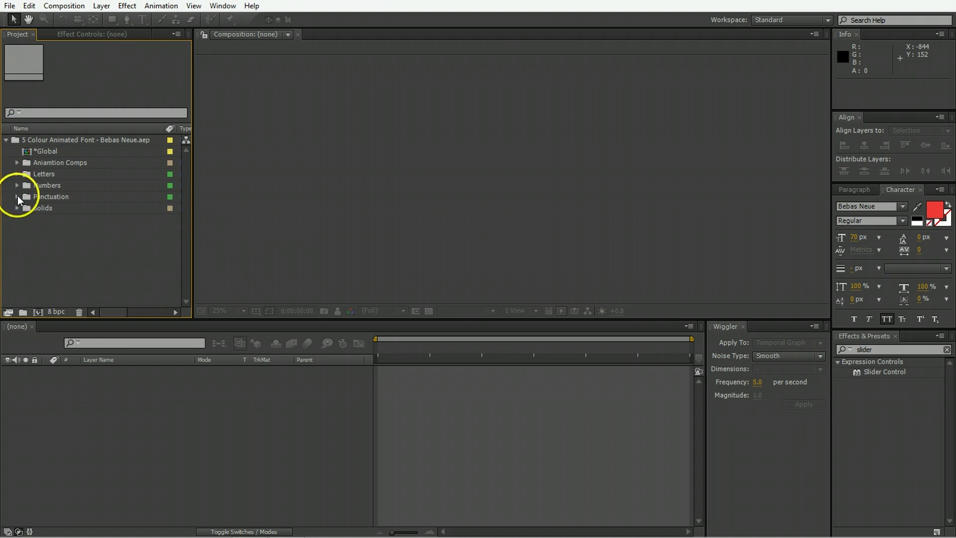
- Open the *Global composition and display the effect controls of its Control Layer
left_click(47, 154)
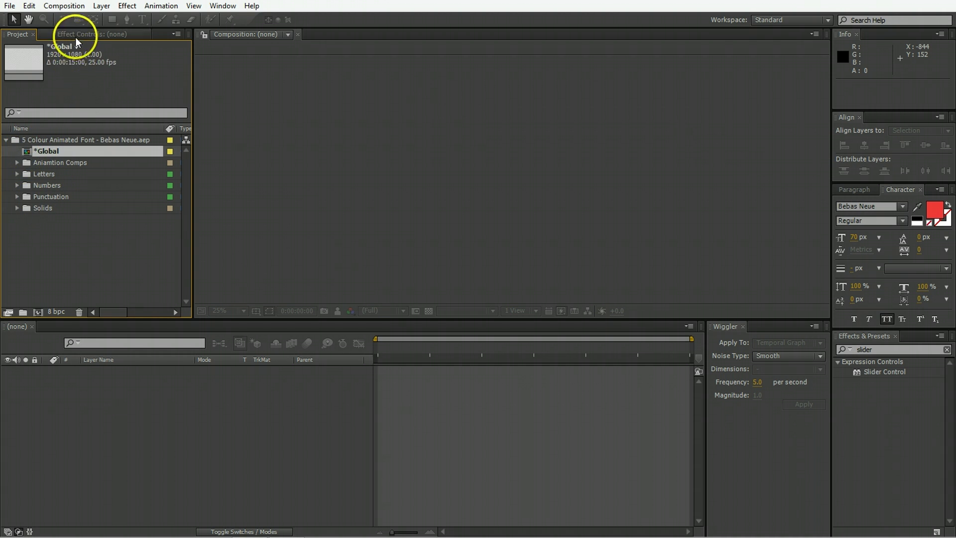
double_click(34, 151)
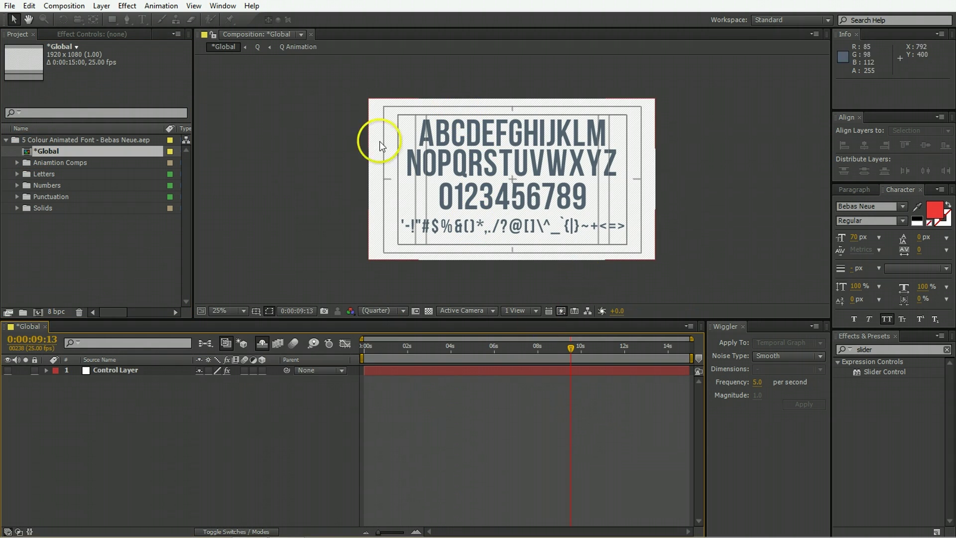
left_click(121, 370)
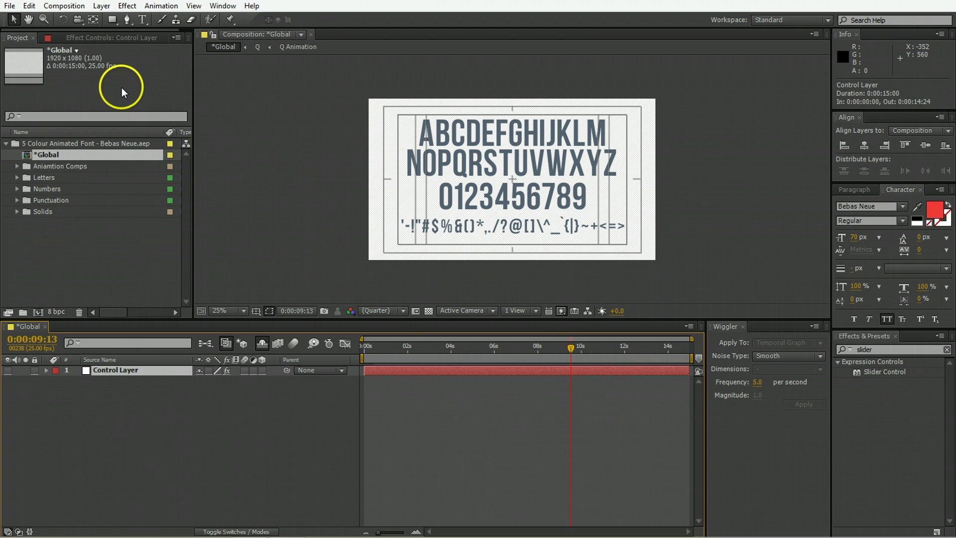
left_click(119, 38)
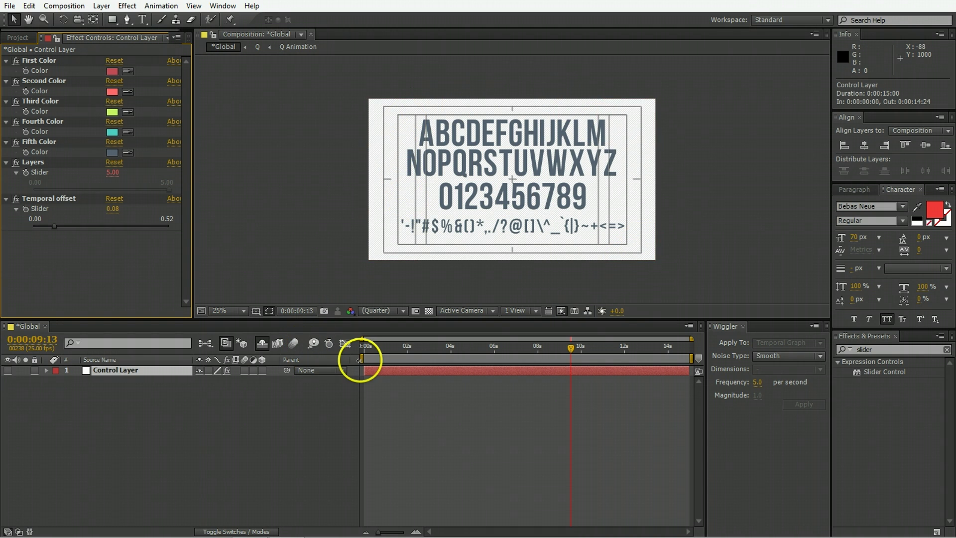
- Move the current time to 0:00:00:07 and change the Control Layer's First Color to purple
left_click(370, 347)
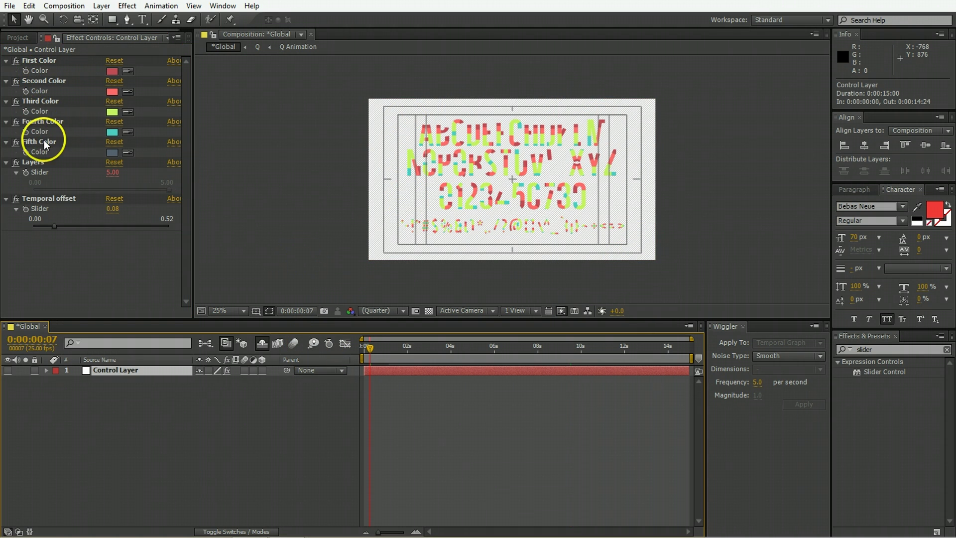
scroll(471, 165, "up", 2)
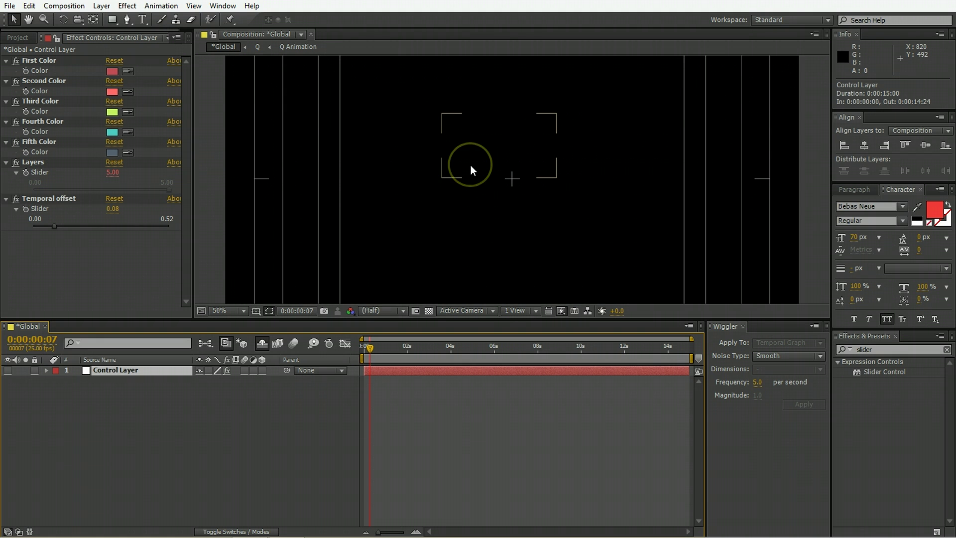
left_click_drag(372, 107, 430, 188)
left_click(114, 71)
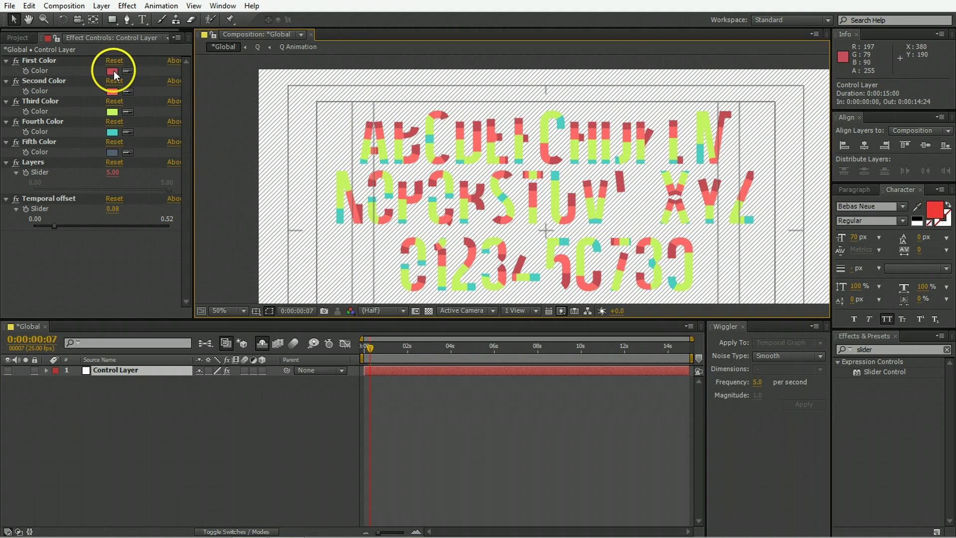
left_click_drag(174, 233, 180, 202)
left_click(273, 158)
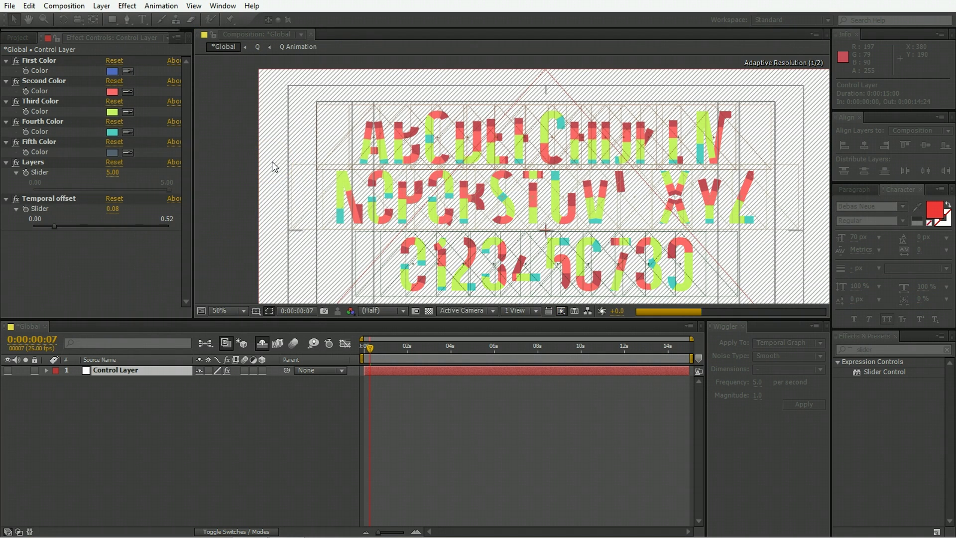
left_click(270, 186)
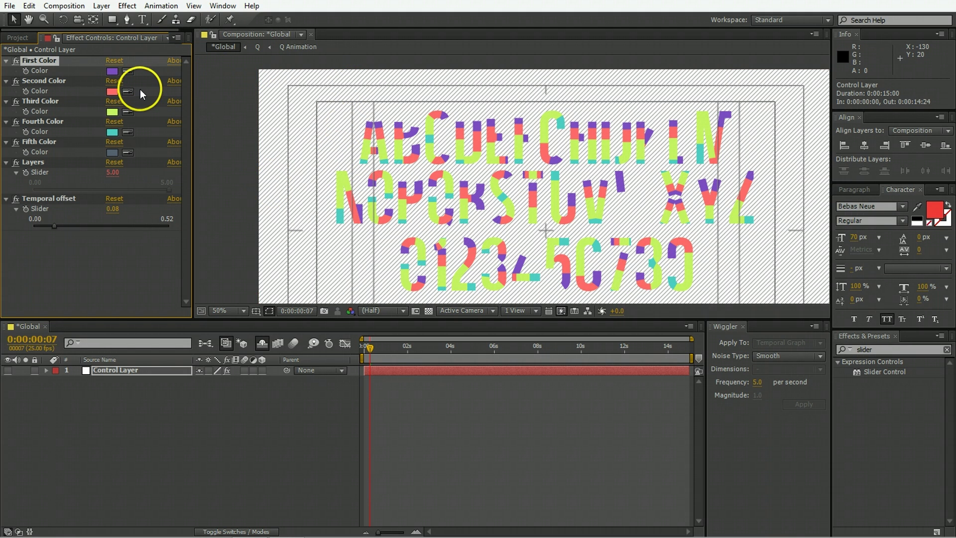
- Change the Control Layer's Second Color to dark reddish brown and its Third Color to teal
left_click(110, 93)
mouse_move(160, 208)
left_mouse_down()
mouse_move(129, 212)
mouse_move(107, 247)
left_mouse_up()
left_click(276, 158)
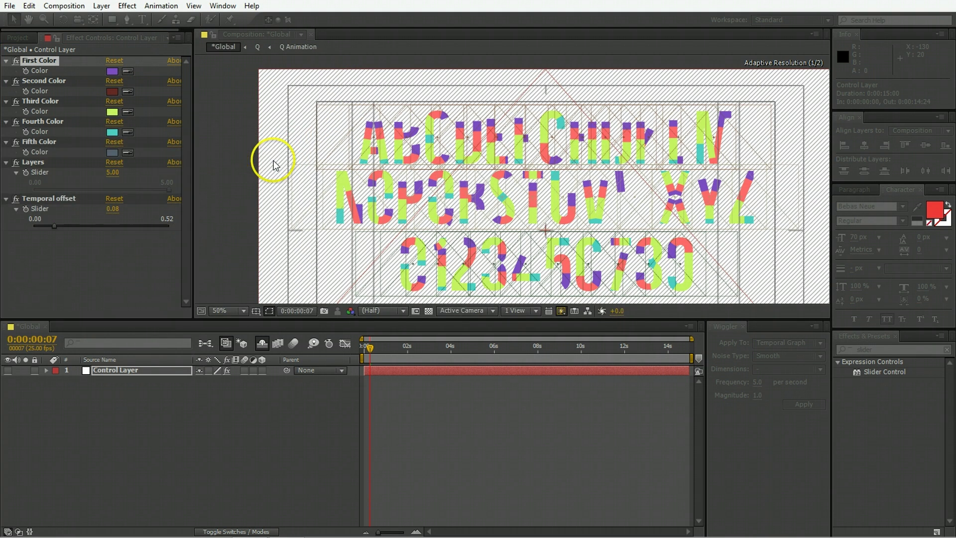
left_click(112, 112)
left_click(182, 222)
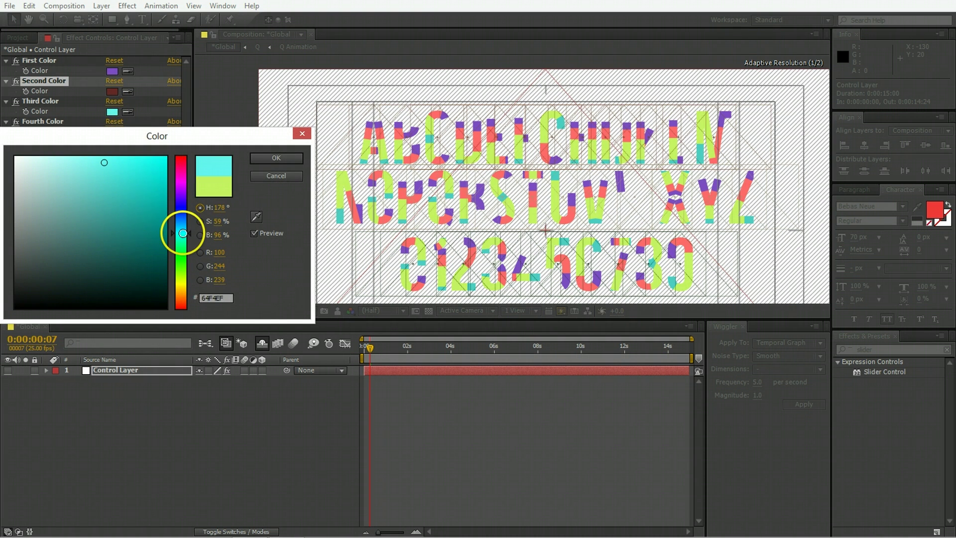
key("Return")
- Change the Fourth Color to magenta and the Fifth Color to black, checking the letters at 0:00:00:14
left_click(111, 134)
left_click_drag(182, 160, 182, 219)
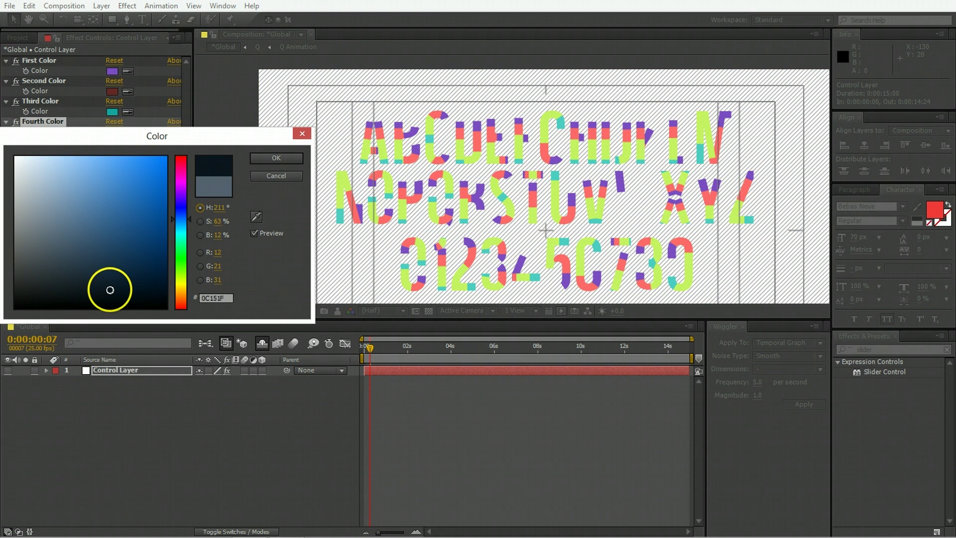
left_click_drag(111, 284, 54, 311)
left_click(277, 159)
left_click(376, 346)
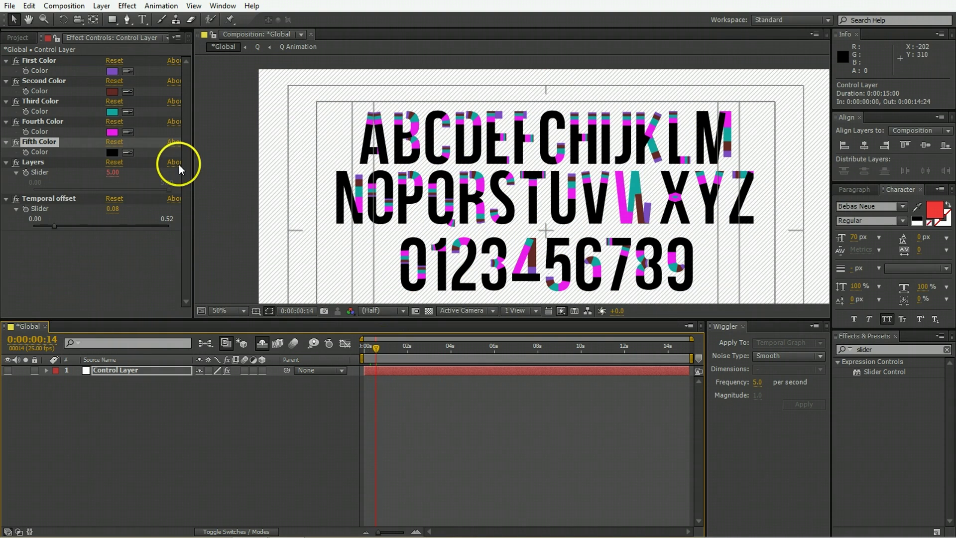
- Try the Layers slider at 2 to use only two colours, and restore it to 5
left_click(43, 163)
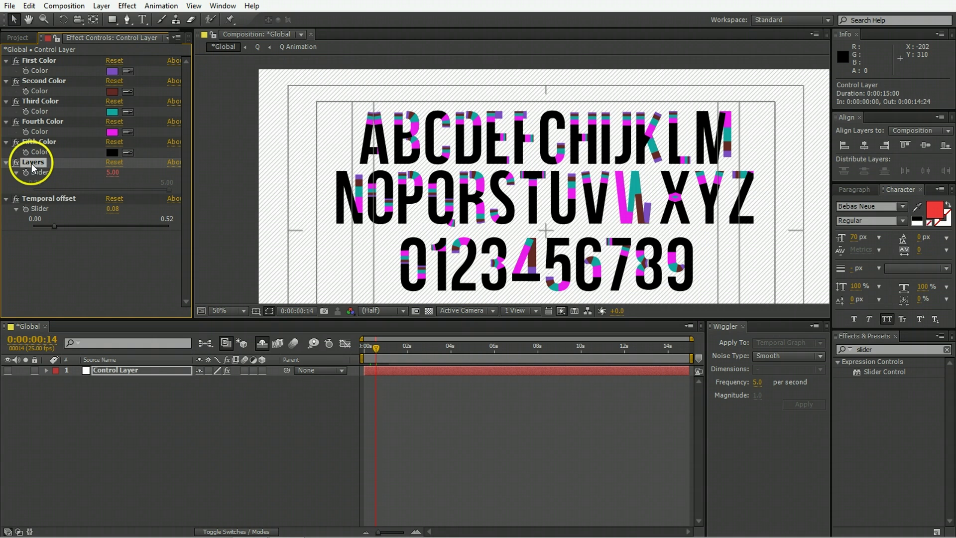
left_click(113, 173)
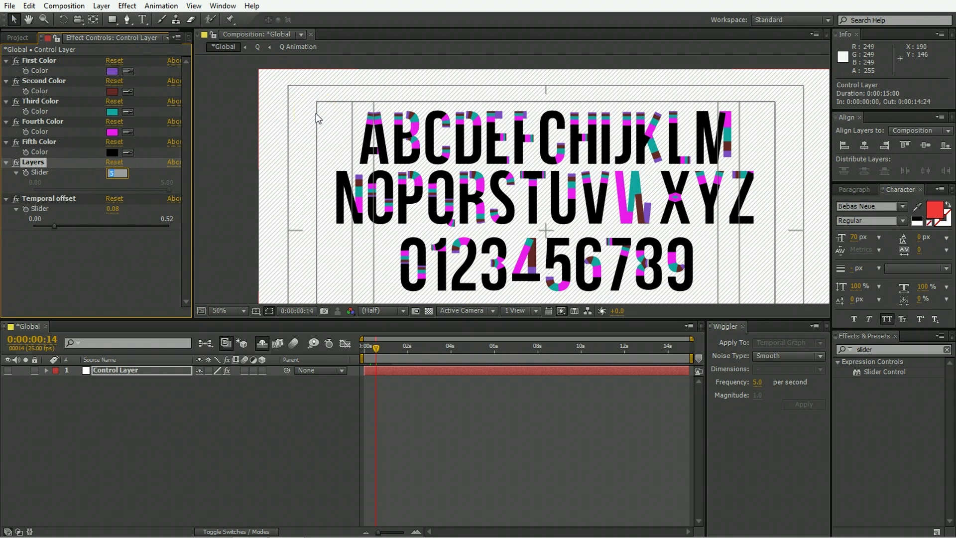
type("2")
key("Return")
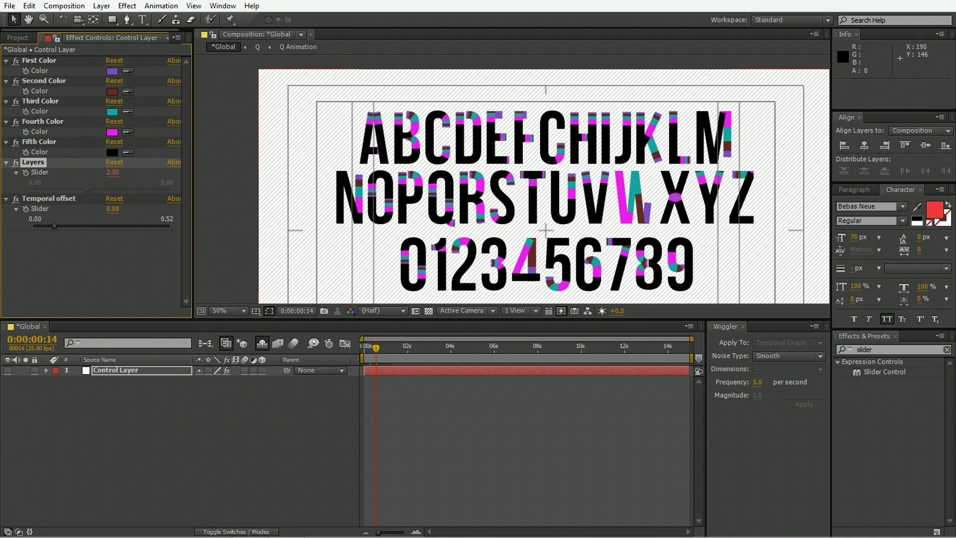
left_click(300, 117)
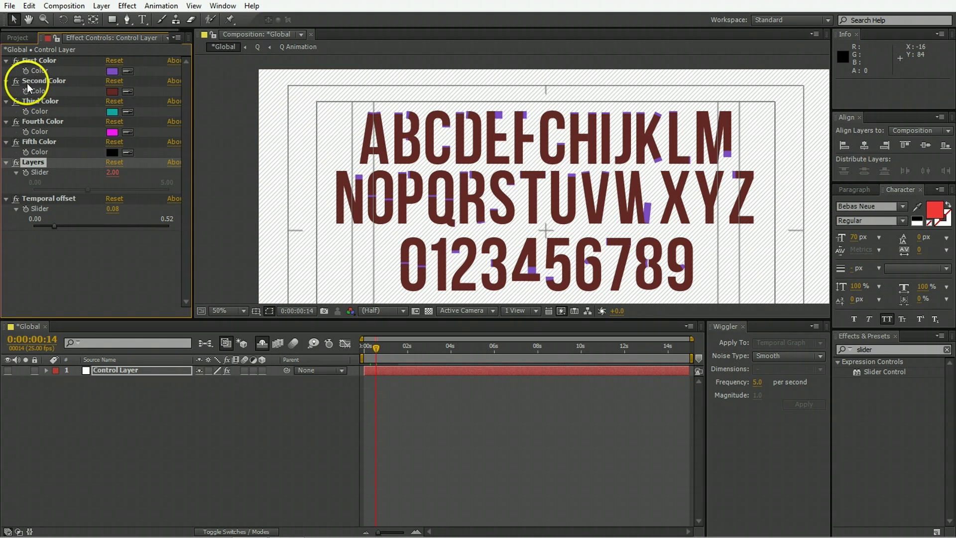
left_click(112, 173)
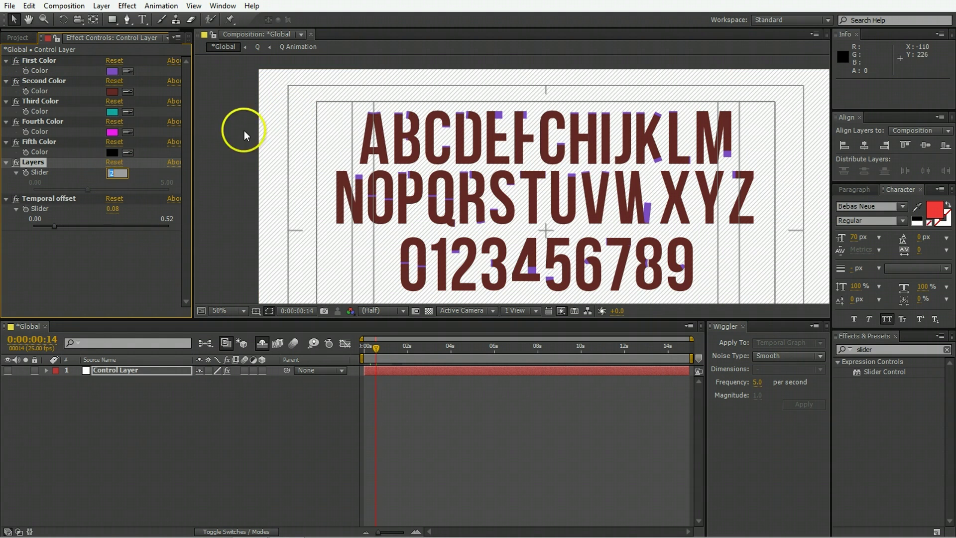
type("5")
left_click(279, 115)
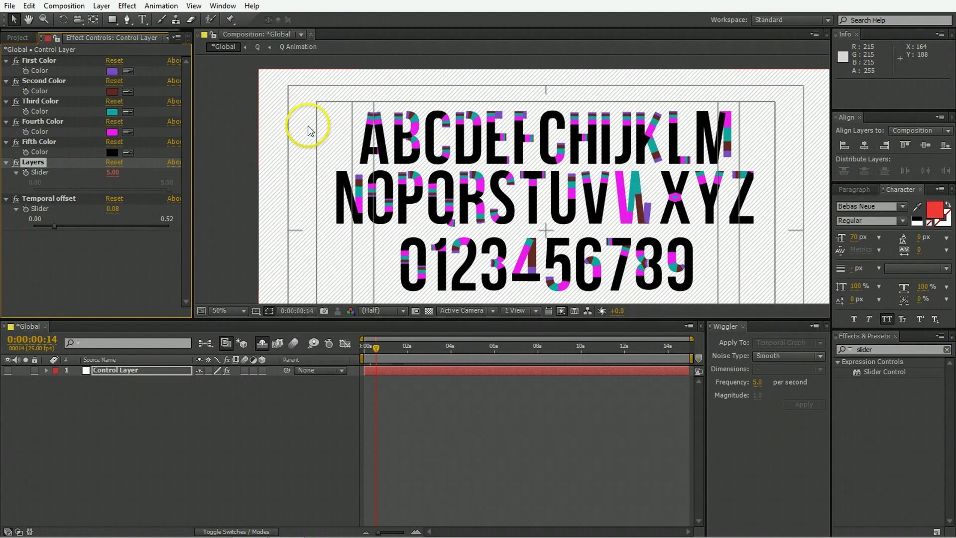
- Match the Third Color to the magenta of the Fourth Color by sampling its swatch
left_click(46, 103)
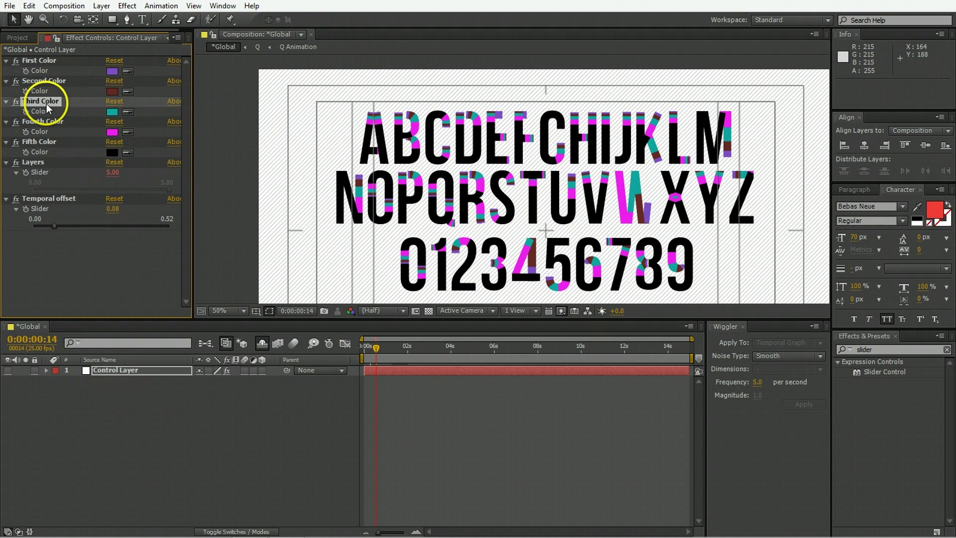
left_click(127, 113)
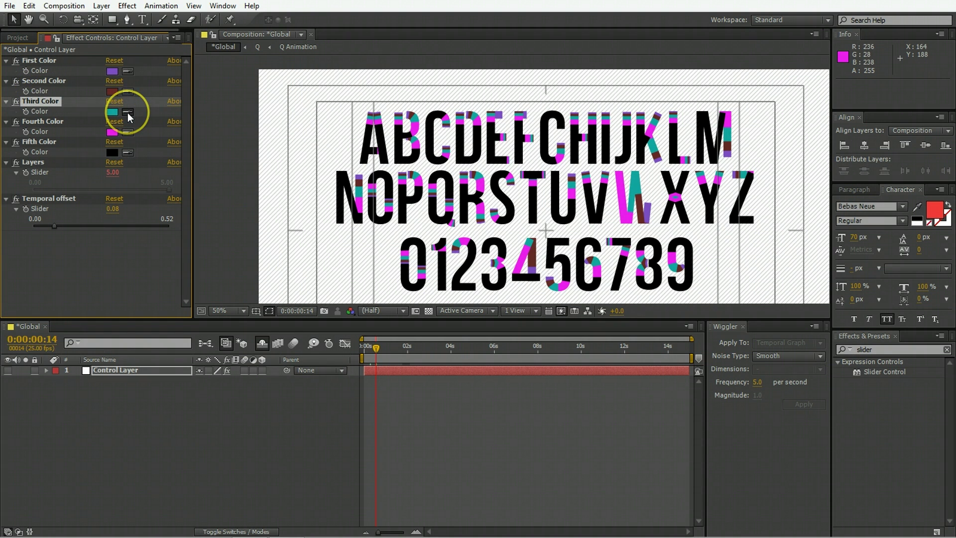
left_click(113, 131)
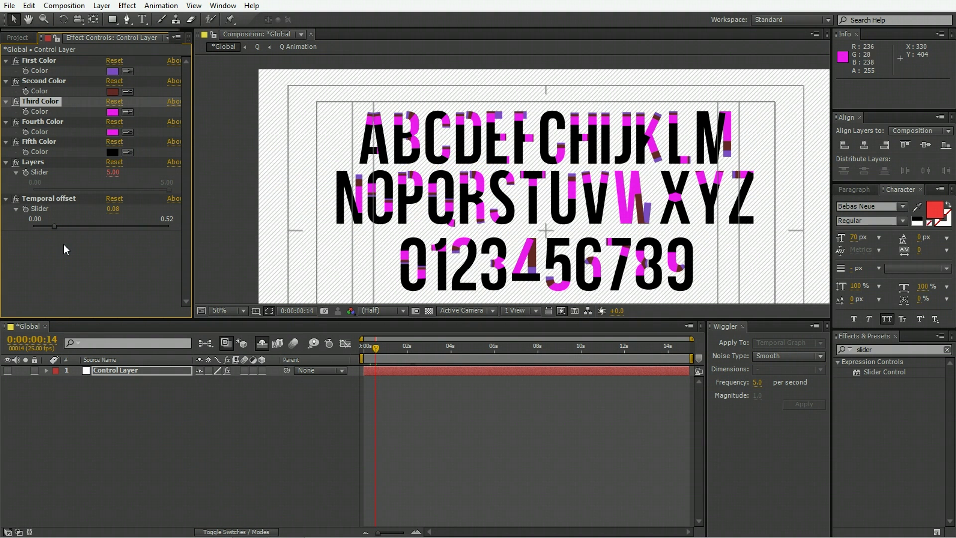
- Set the Temporal offset slider of the Control Layer to 0.04
left_click(50, 202)
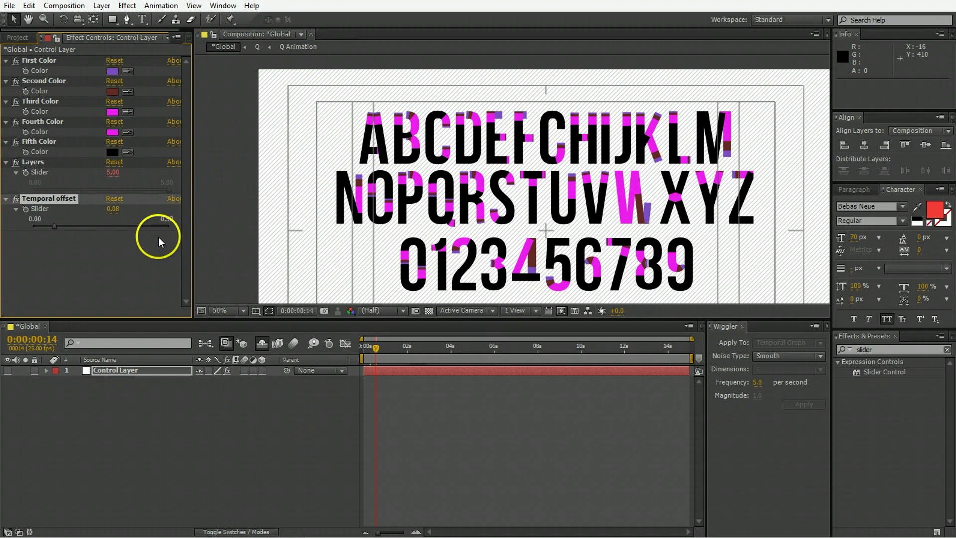
left_click(109, 209)
type(".04")
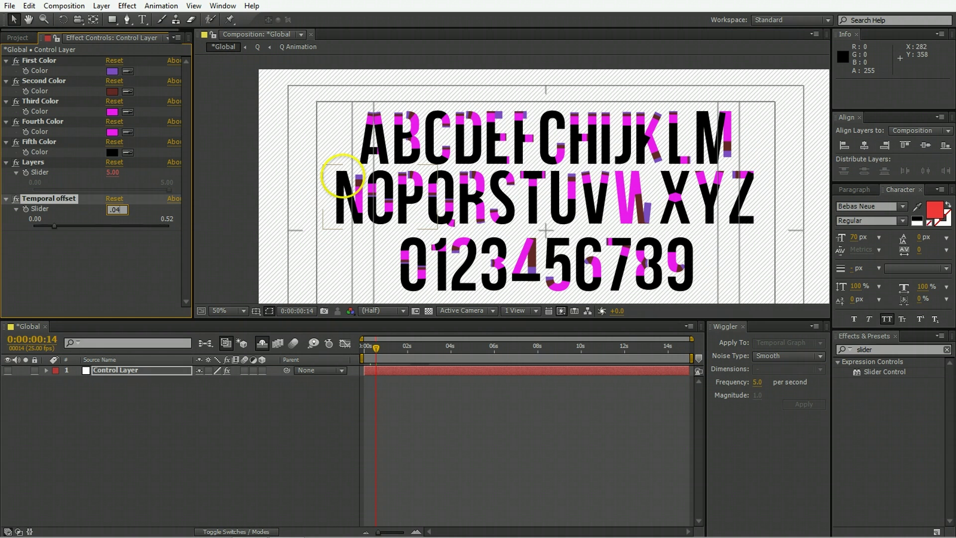
key("Return")
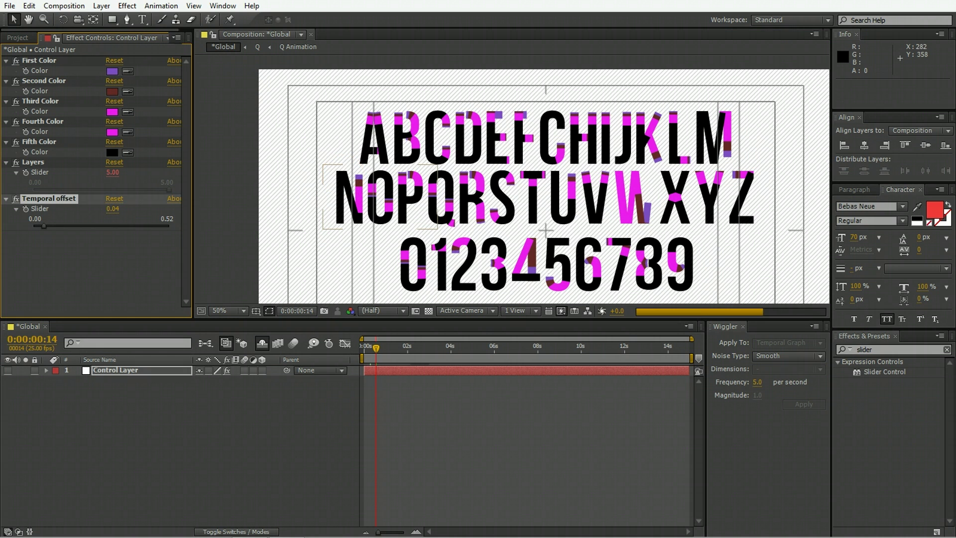
left_click(435, 227)
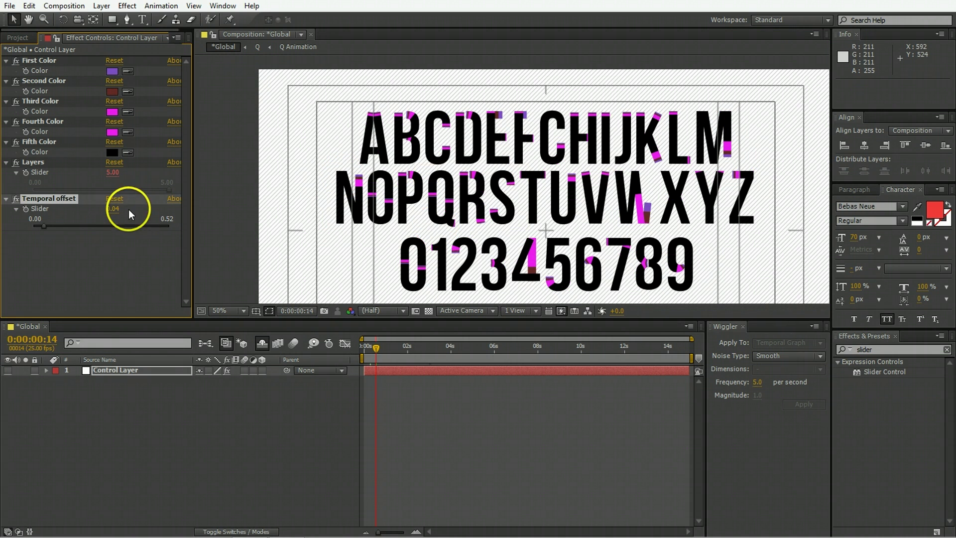
- Set the Temporal offset slider of the Control Layer to 0.25
left_click(113, 209)
type("0.25")
key("Return")
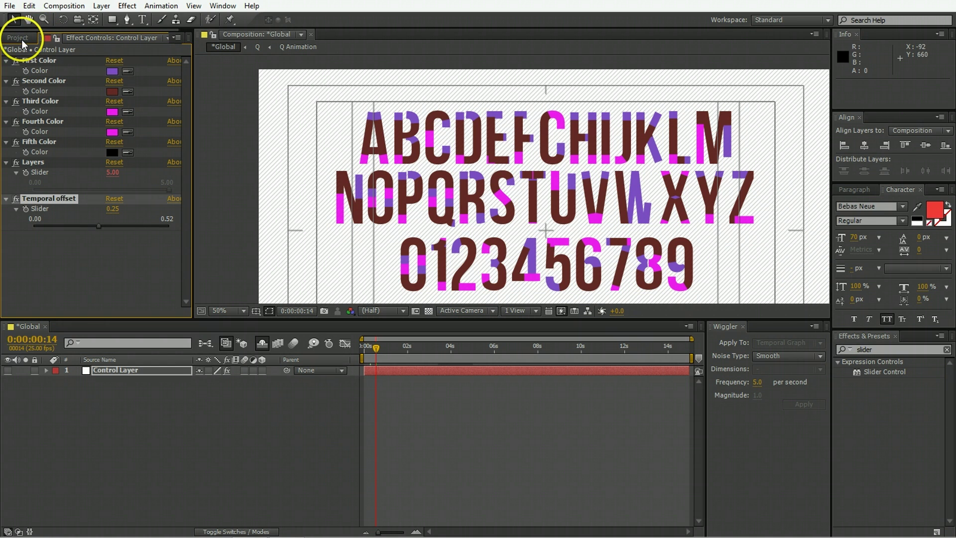
- Create a new composition named ECAbrams
key("ctrl+0")
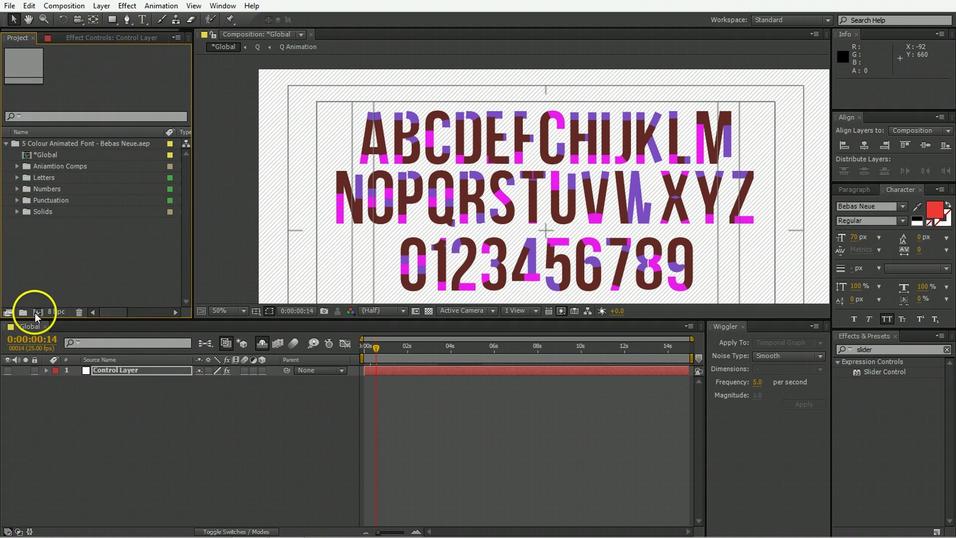
left_click(36, 313)
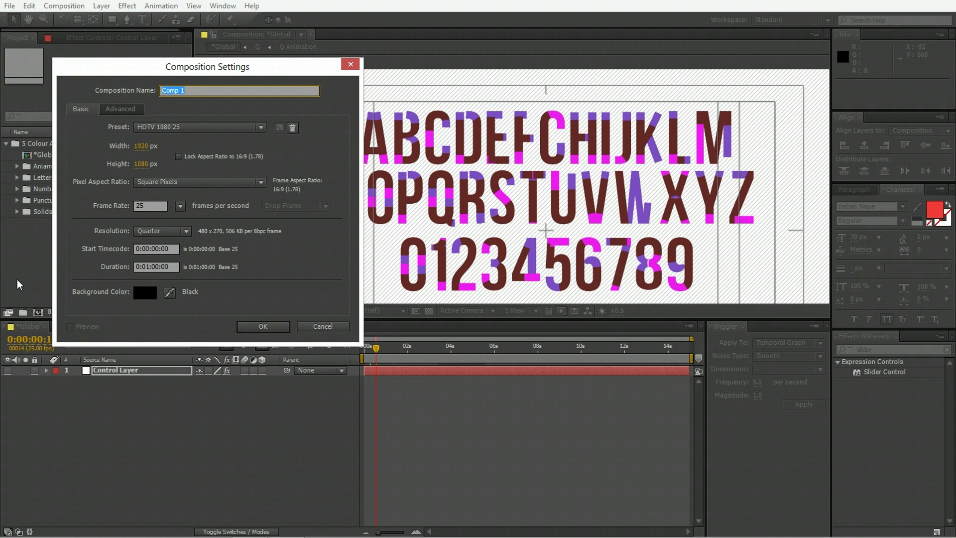
type("ECAbrams")
key("Return")
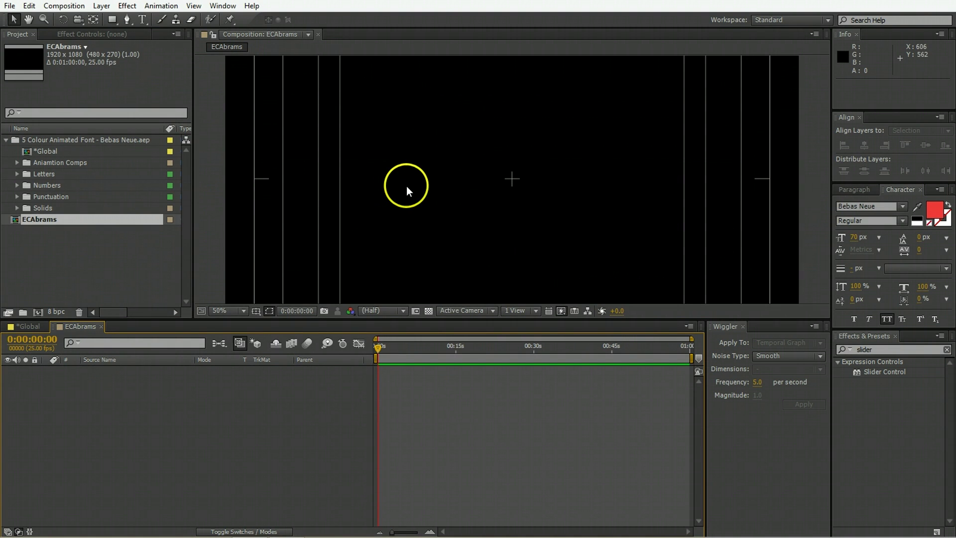
- Add a red 1920 x 1080 solid to the ECAbrams composition as its background
scroll(407, 191, "down", 2)
right_click(181, 459)
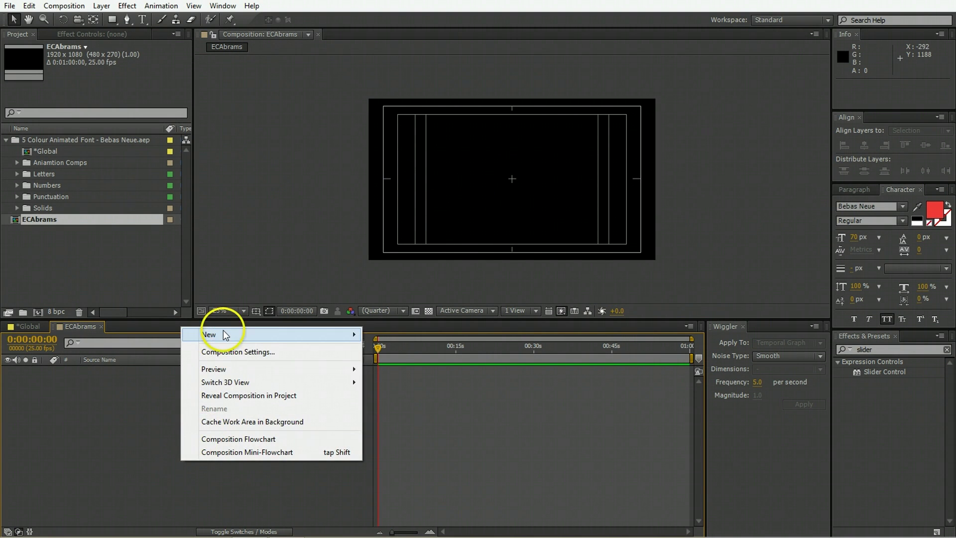
mouse_move(226, 335)
left_click(381, 365)
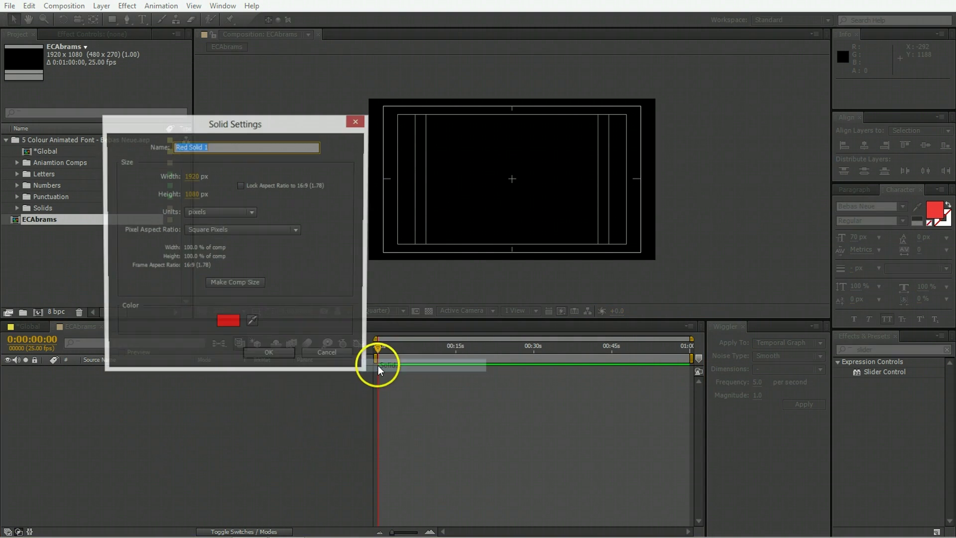
left_click(281, 358)
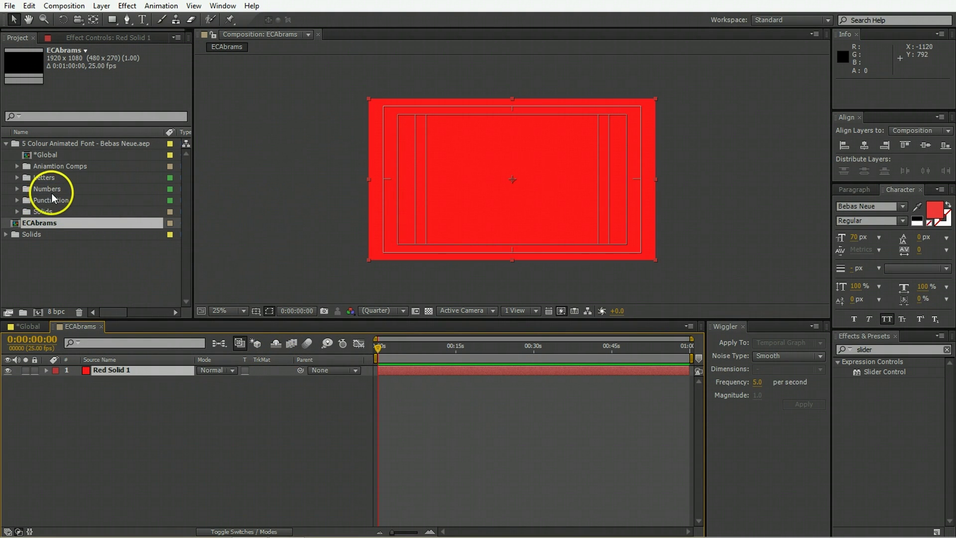
- Add the E and C comps from the Letters folder above the red solid, with E on top
left_click(16, 178)
left_click_drag(52, 199, 517, 181)
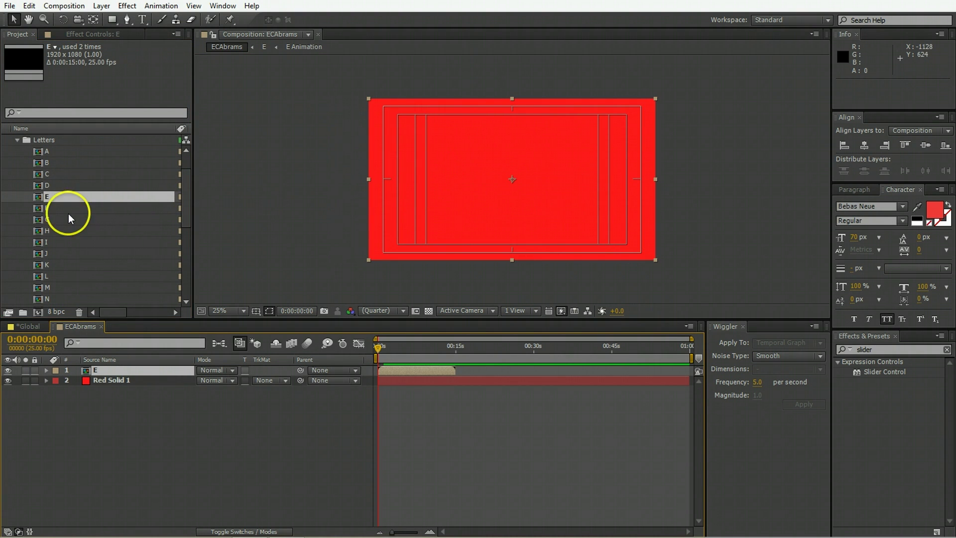
left_click_drag(46, 173, 100, 376)
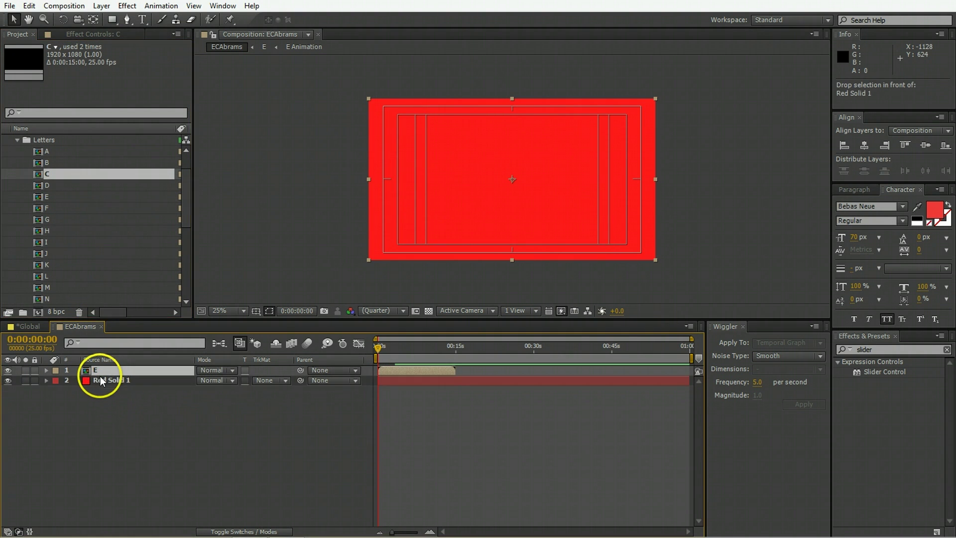
- Add the A, B, R, M and S letter comps to the composition in that order, between C and the red solid
left_click(49, 153)
left_click(50, 163, "shift")
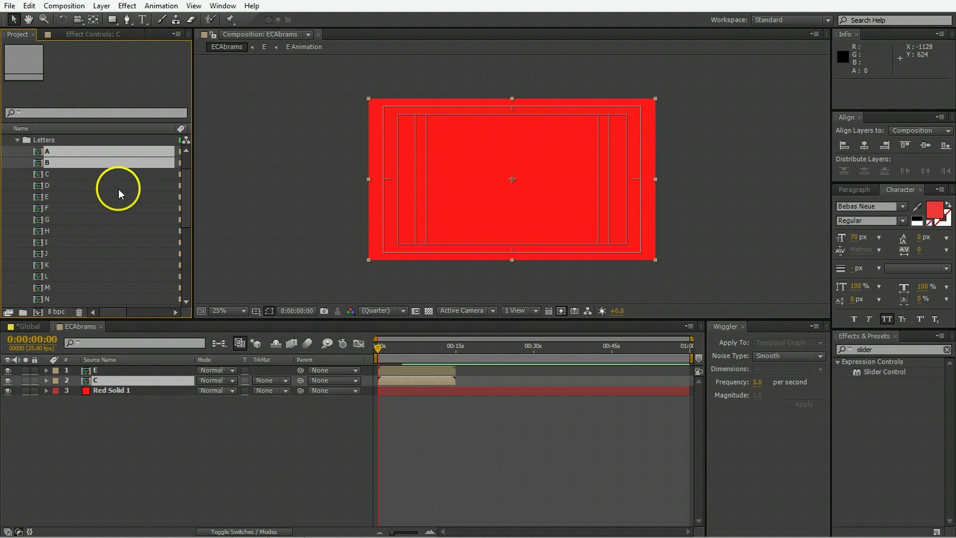
scroll(62, 240, "down", 1)
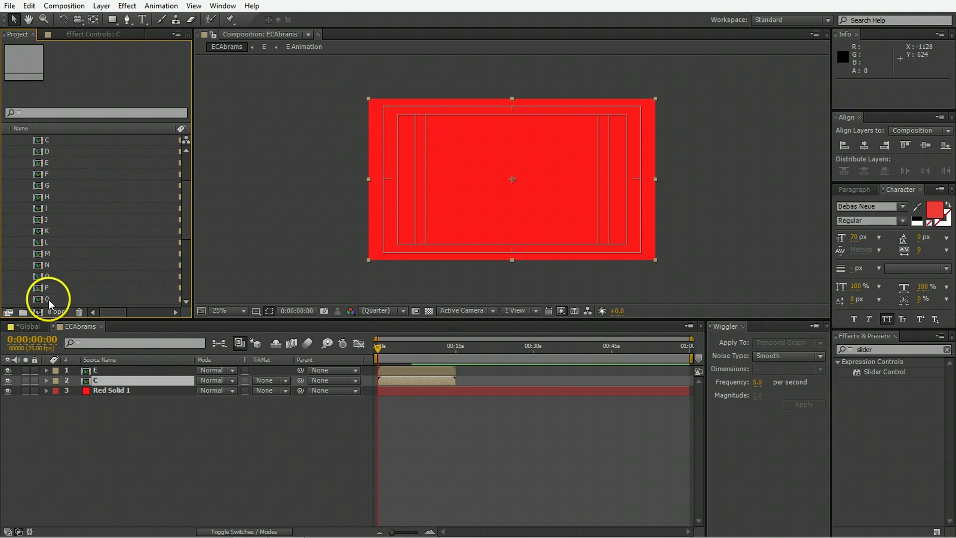
scroll(58, 238, "up", 1)
scroll(53, 224, "down", 1)
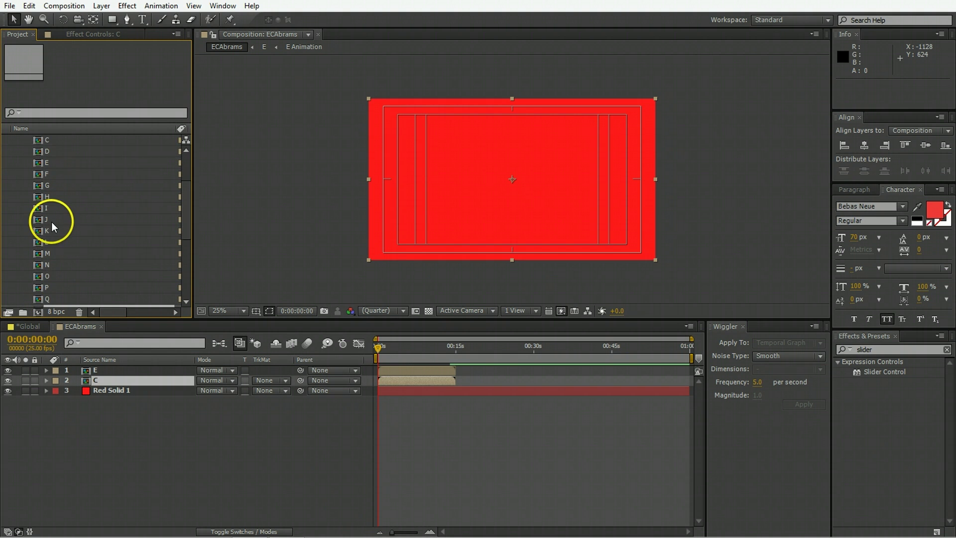
left_click(53, 256, "ctrl")
scroll(52, 257, "down", 1)
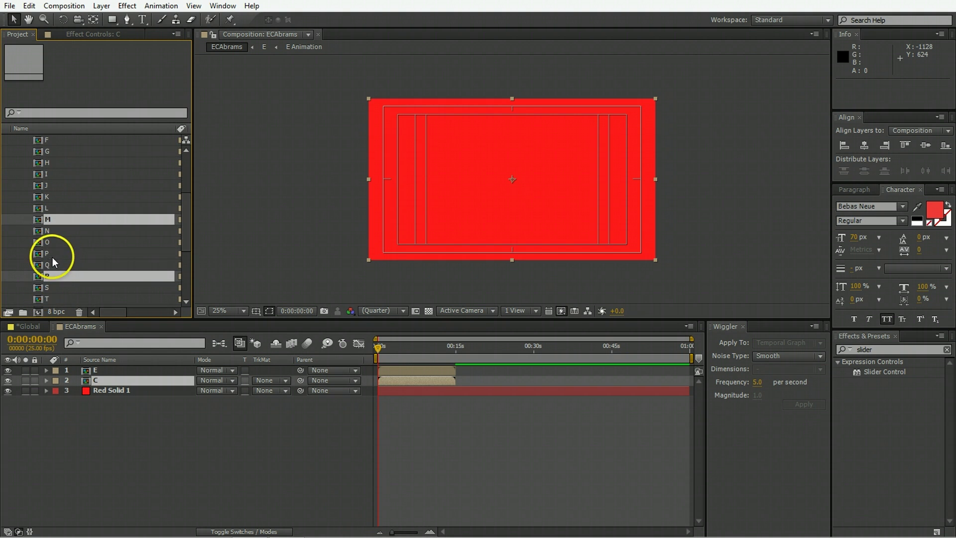
left_click(49, 286, "ctrl")
left_click_drag(47, 286, 104, 385)
left_click(120, 471)
- Duplicate the A layer and place the copy between the R and M layers
left_click(97, 369)
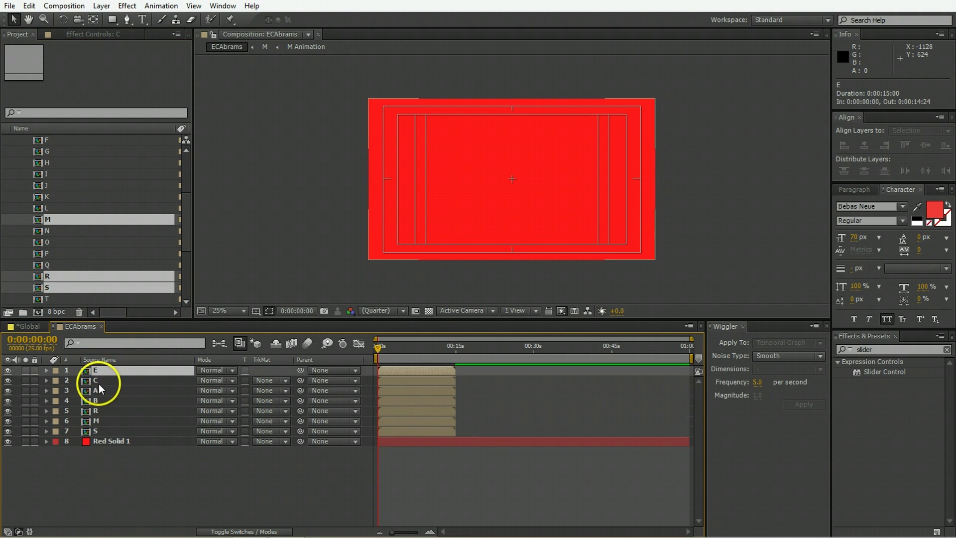
left_click(98, 381)
left_click(99, 392)
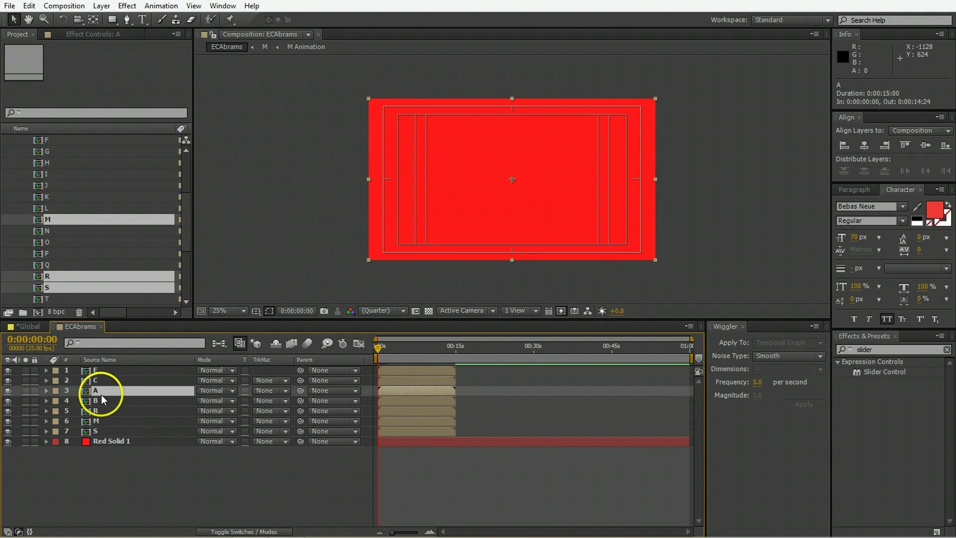
key("ctrl+d")
left_click_drag(97, 395, 104, 423)
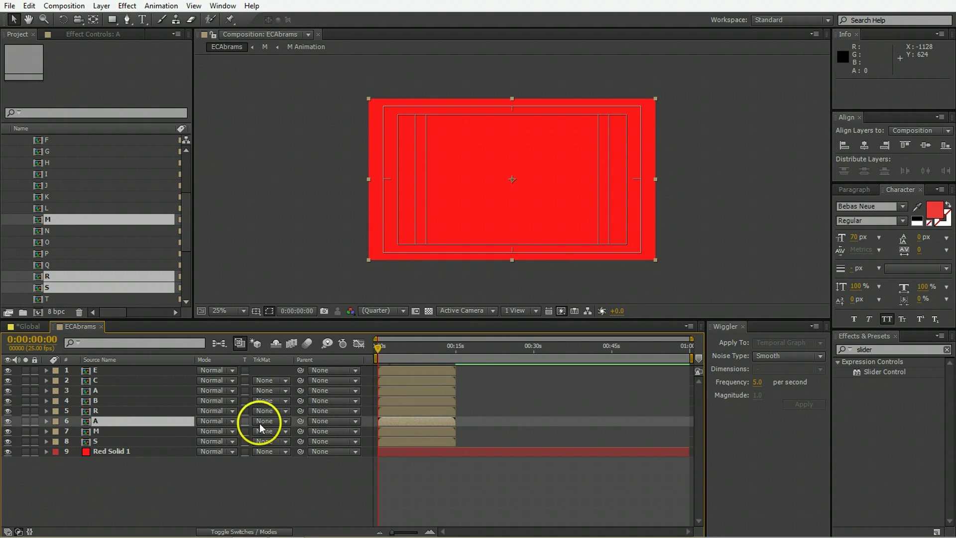
- Preview the stacked letter animation from the start and move the current time to 0:00:05:04
key("KP_0")
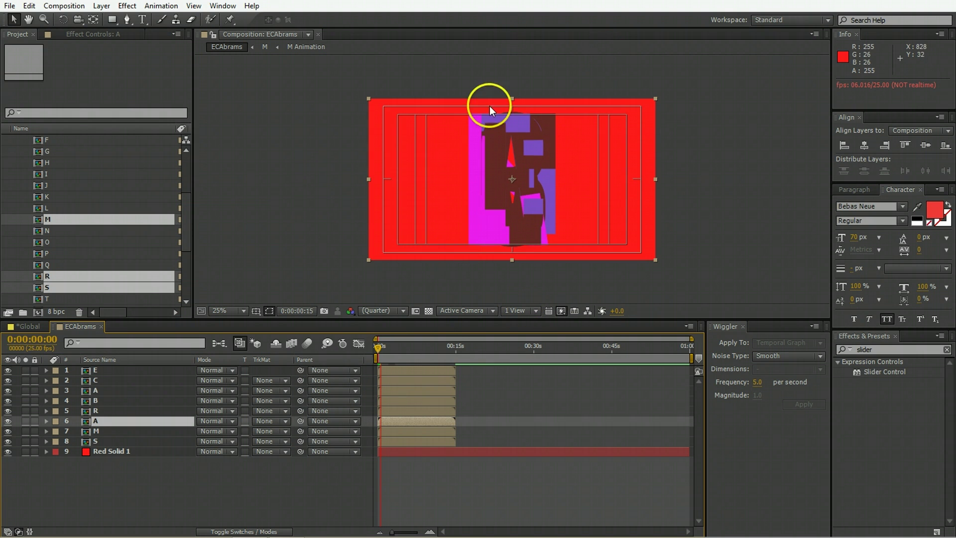
left_click(382, 351)
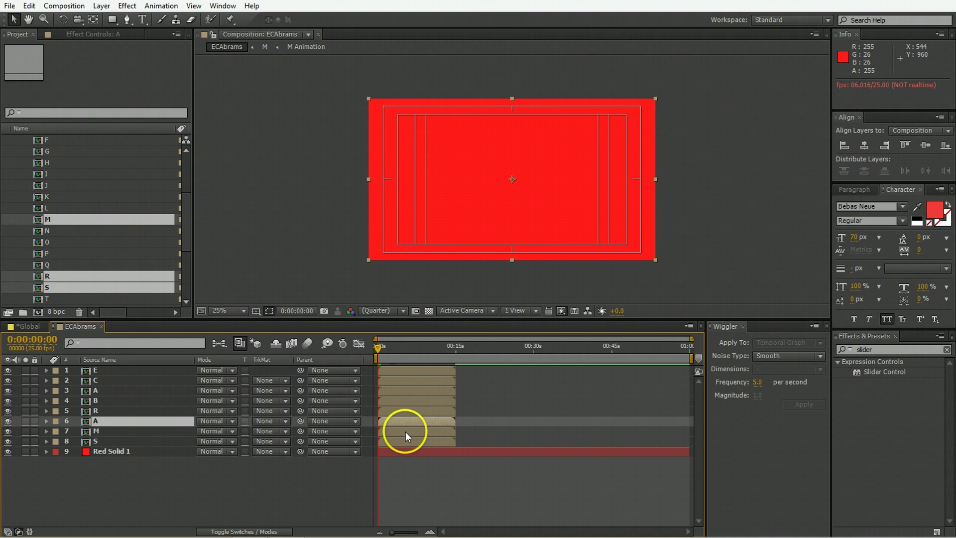
left_click(404, 352)
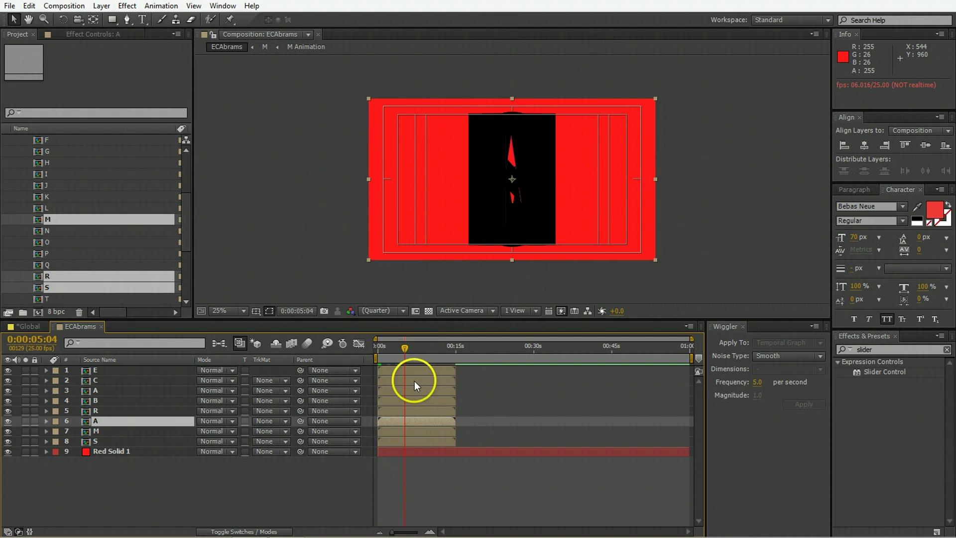
- Set the Scale of all eight letter layers to 30%
left_click_drag(418, 382, 411, 441)
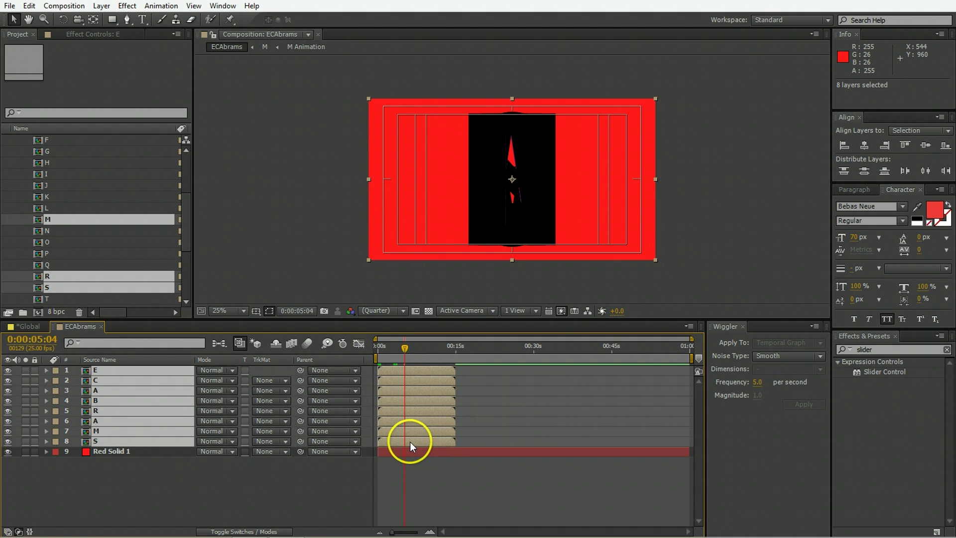
key("s")
left_click(217, 379)
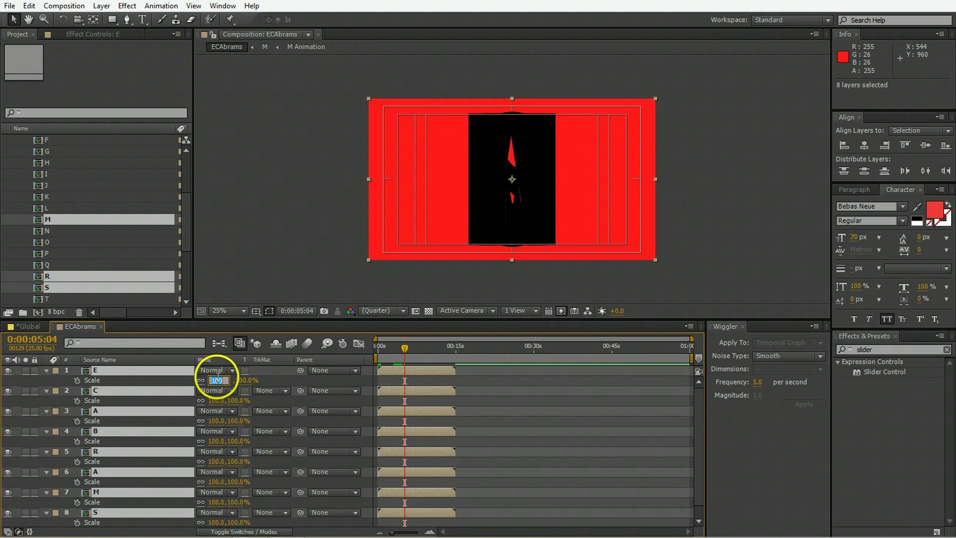
type("30")
key("Return")
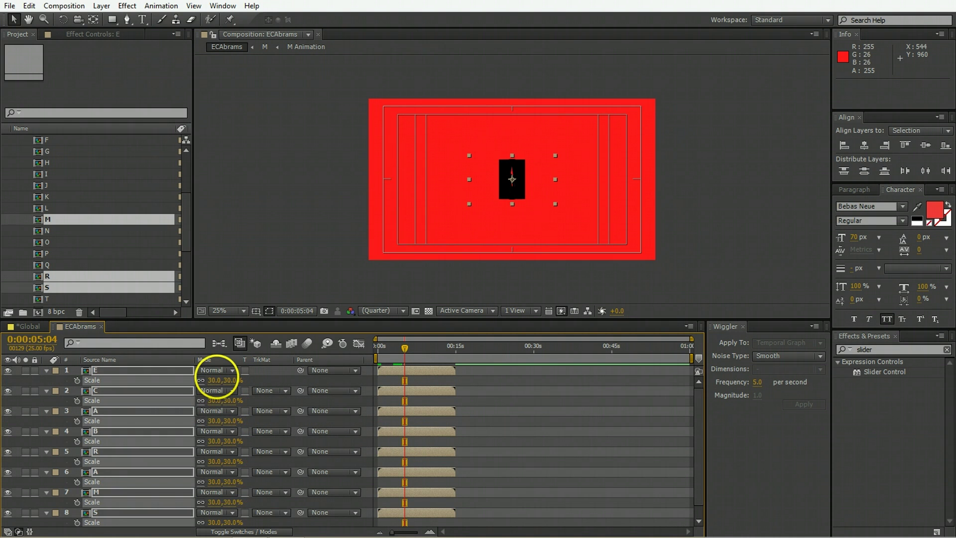
left_click(489, 391)
left_click(426, 366)
left_click_drag(519, 177, 471, 273)
left_click(429, 388)
key("ctrl+z")
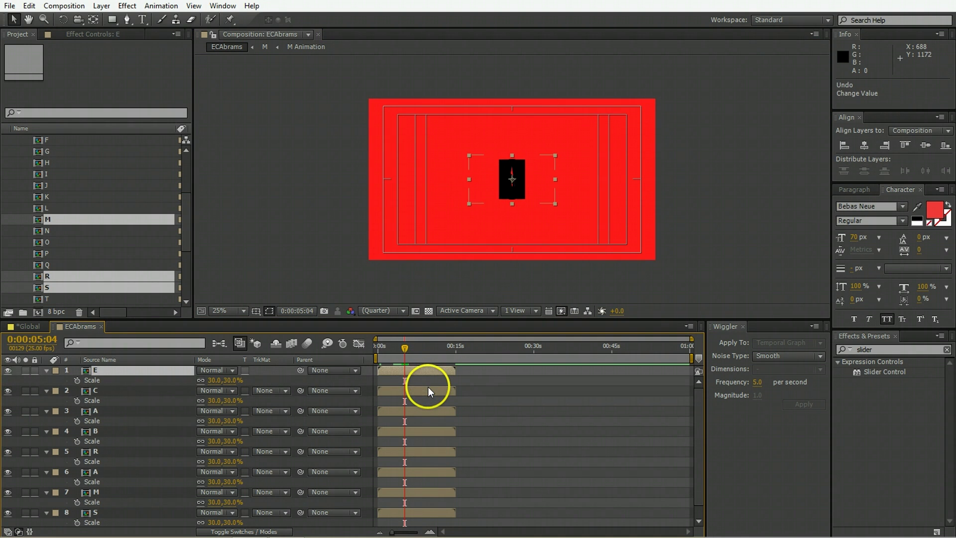
- Move the E letter to about position 468, 1032 near the frame's lower left, and the S letter horizontally toward the frame's right side
left_click_drag(519, 190, 429, 197)
left_click(437, 388)
left_click(401, 512)
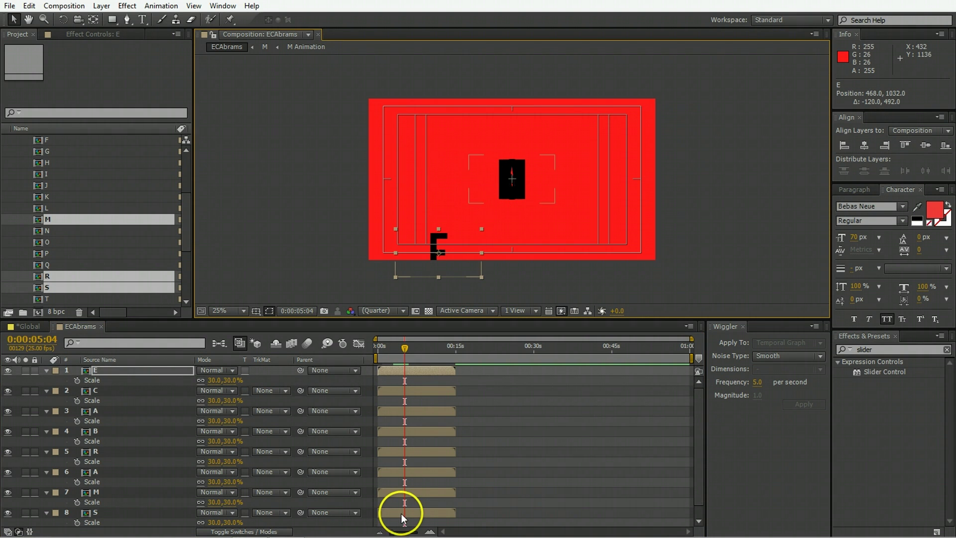
left_click_drag(539, 185, 566, 185)
- Align all eight letter layers on their vertical centres and distribute them evenly horizontally between E and S
left_click_drag(687, 179, 380, 298)
left_click_drag(695, 71, 610, 107)
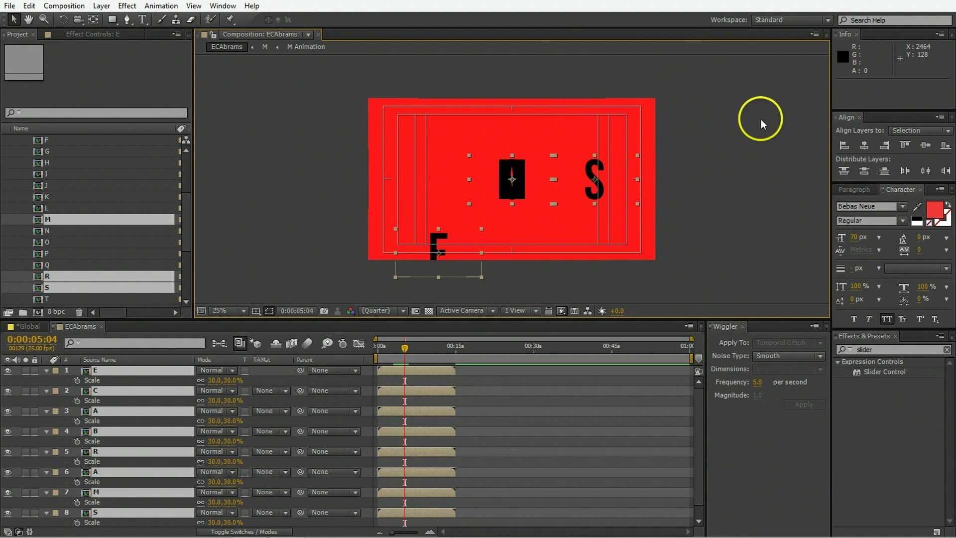
left_click(927, 145)
left_click(926, 145)
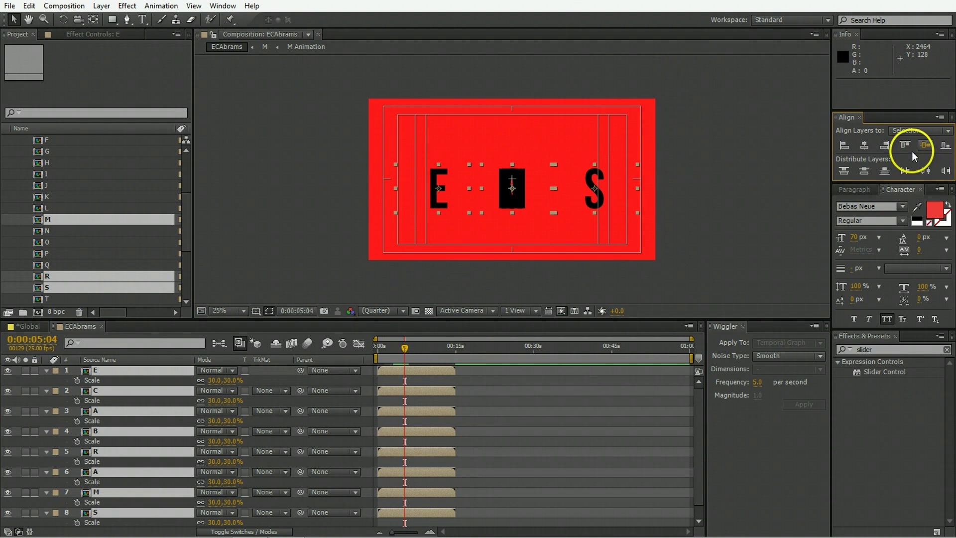
left_click(926, 172)
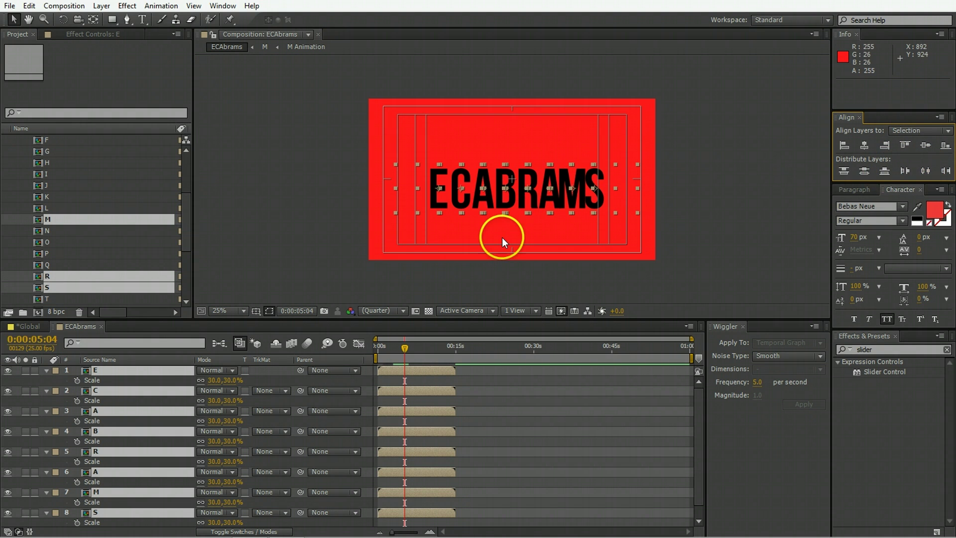
- Trim the out points of all eight letter layers, from E through S, to the first frame at 0:00:00:00
key("F2")
left_click_drag(387, 353, 337, 357)
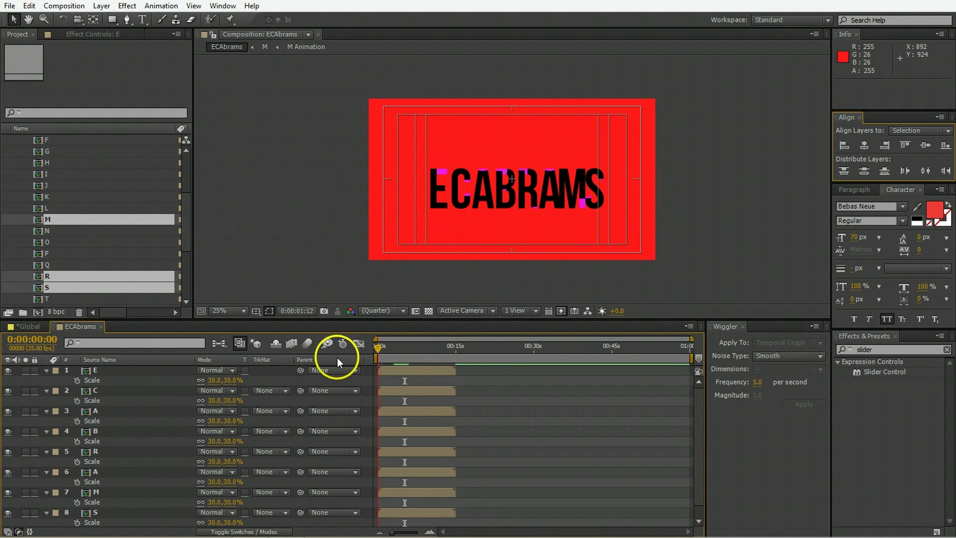
left_click(94, 372)
left_click(96, 371)
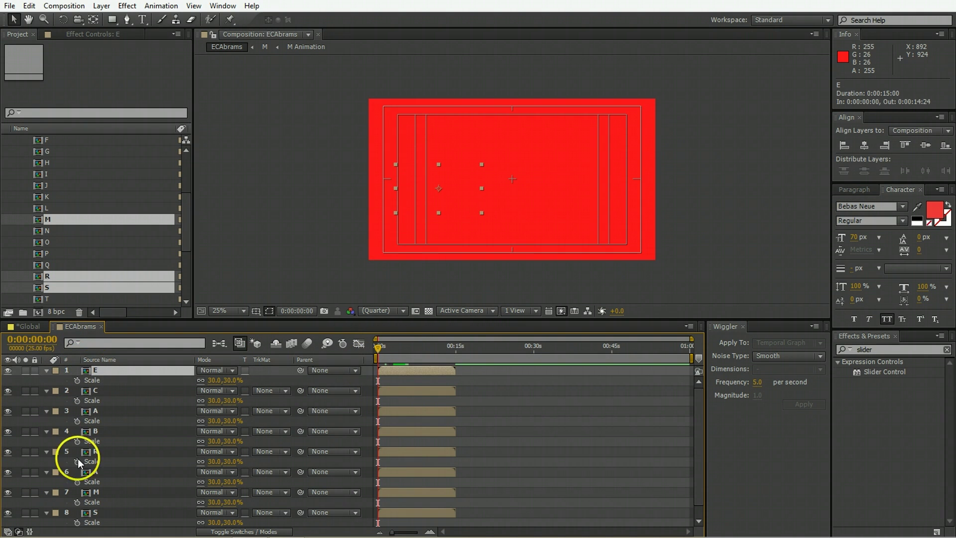
scroll(107, 505, "down", 1)
left_click_drag(103, 505, 110, 488)
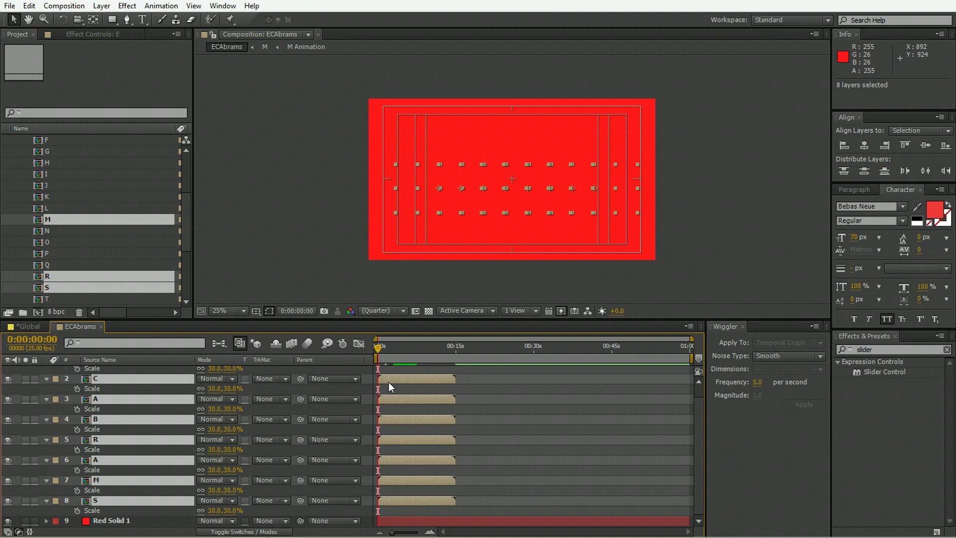
key("alt+]")
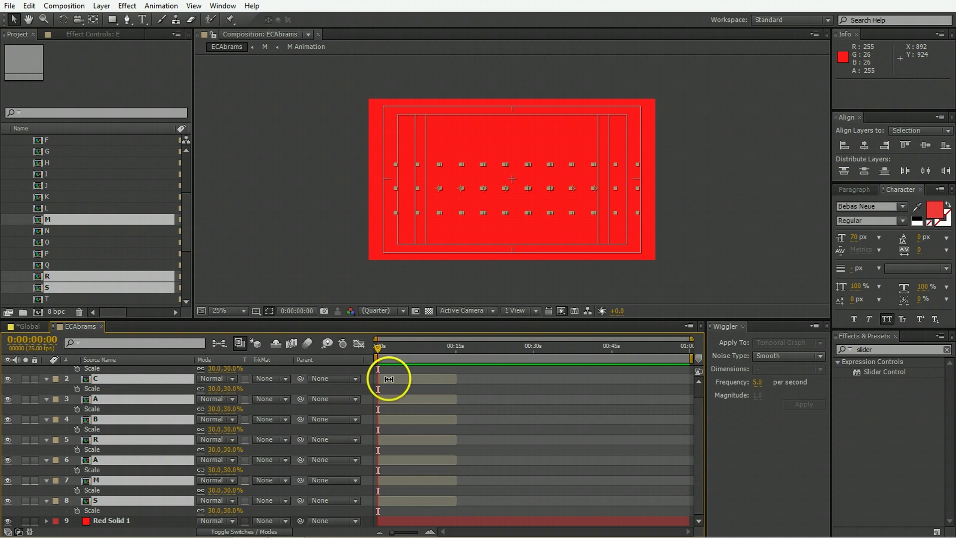
- Sequence the eight letter layers from E to S with no overlap and preview the result
scroll(394, 409, "up", 1)
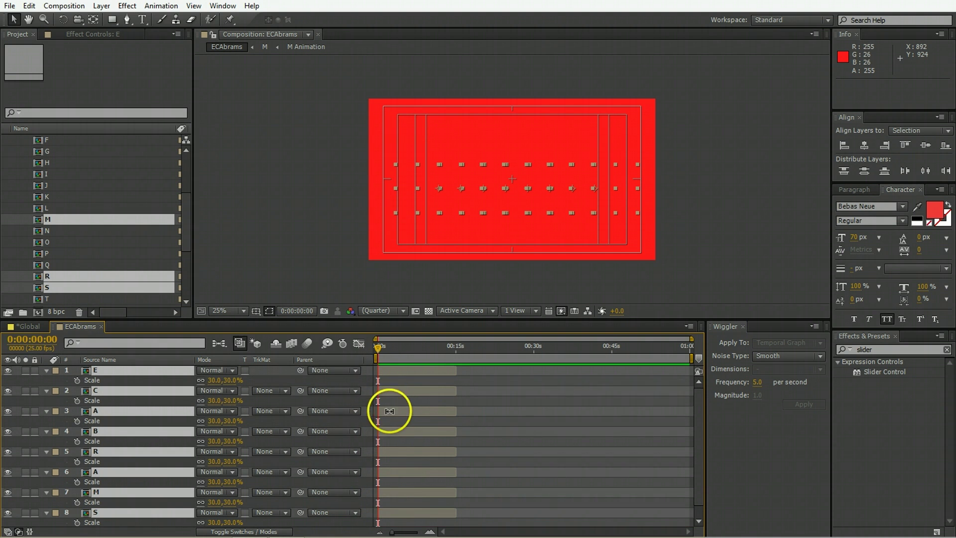
scroll(391, 412, "up", 5)
left_click_drag(458, 531, 429, 531)
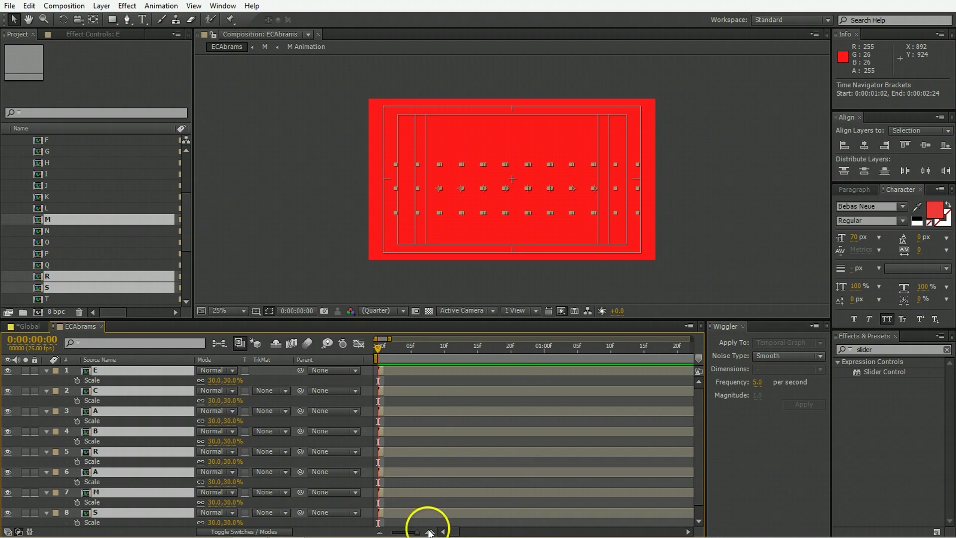
left_click(160, 6)
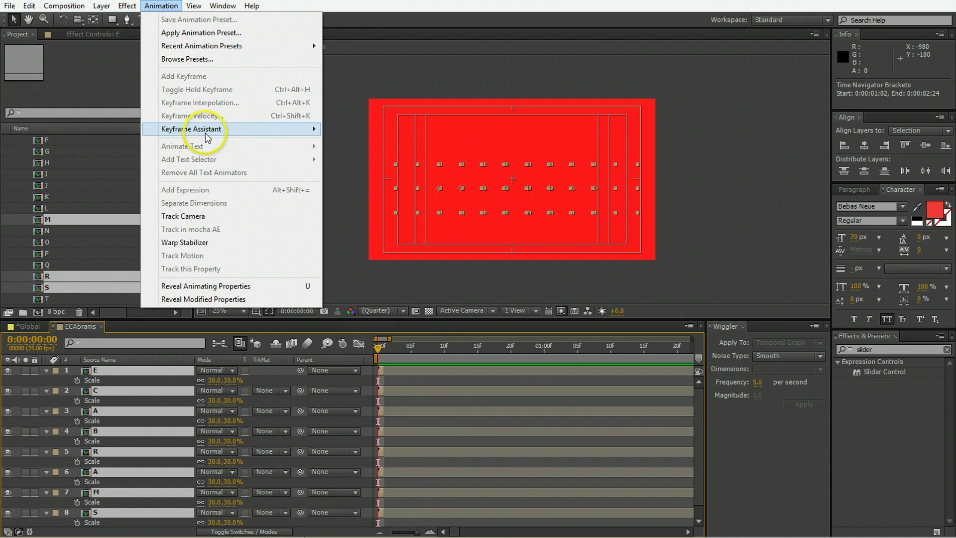
mouse_move(303, 135)
left_click(394, 221)
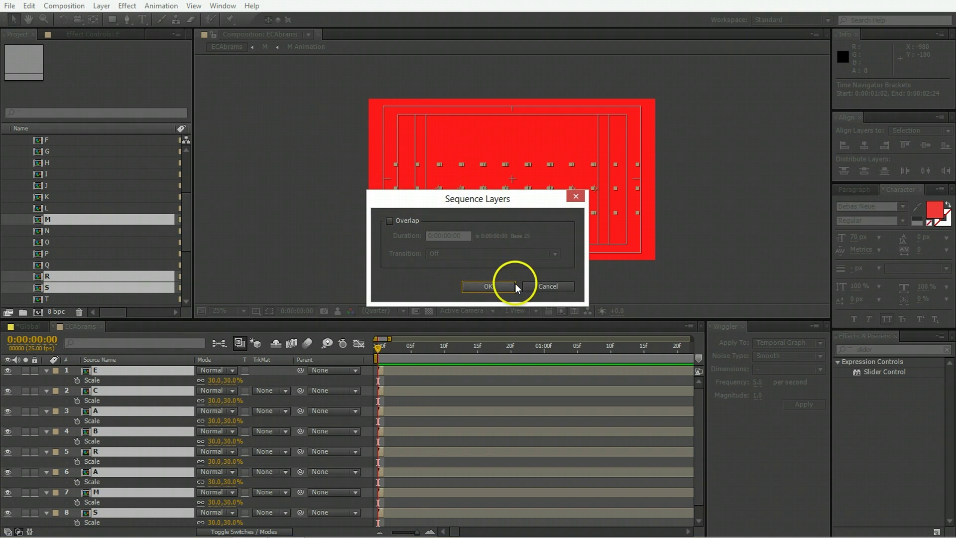
left_click(488, 286)
key("space")
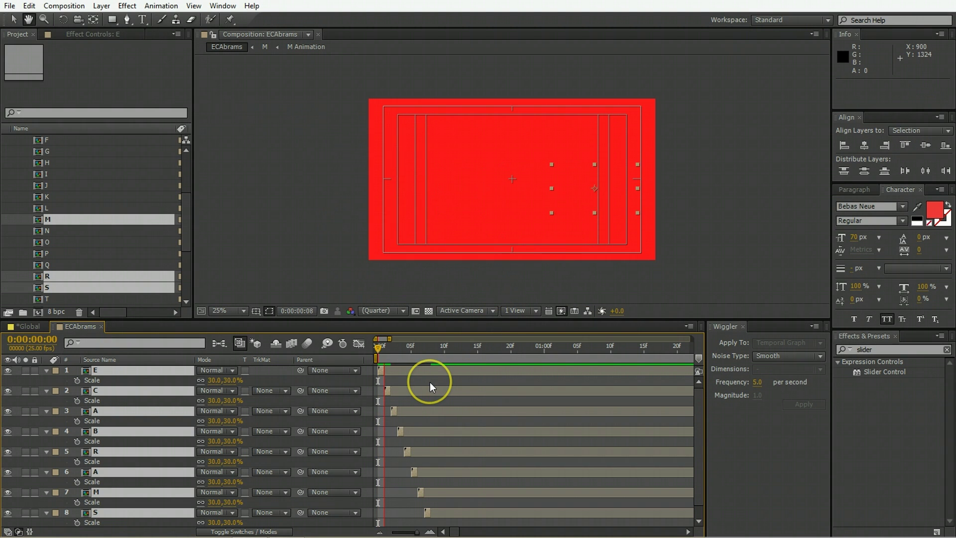
- Trim the out points of all eight letter layers to 0:00:01:00, then extend them to the layers' full length
key("space")
key("alt+bracketright")
key("minus")
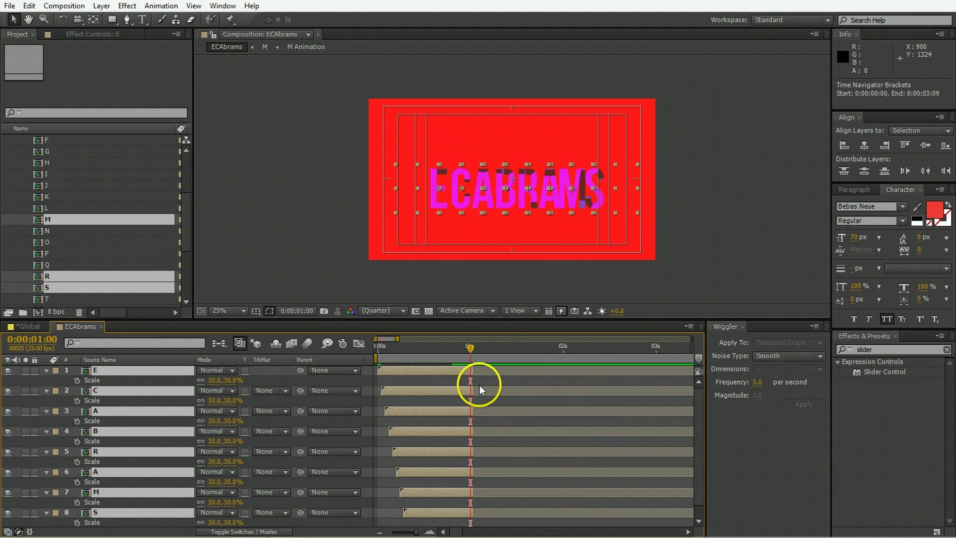
left_click_drag(472, 368, 693, 367)
scroll(449, 483, "down", 6)
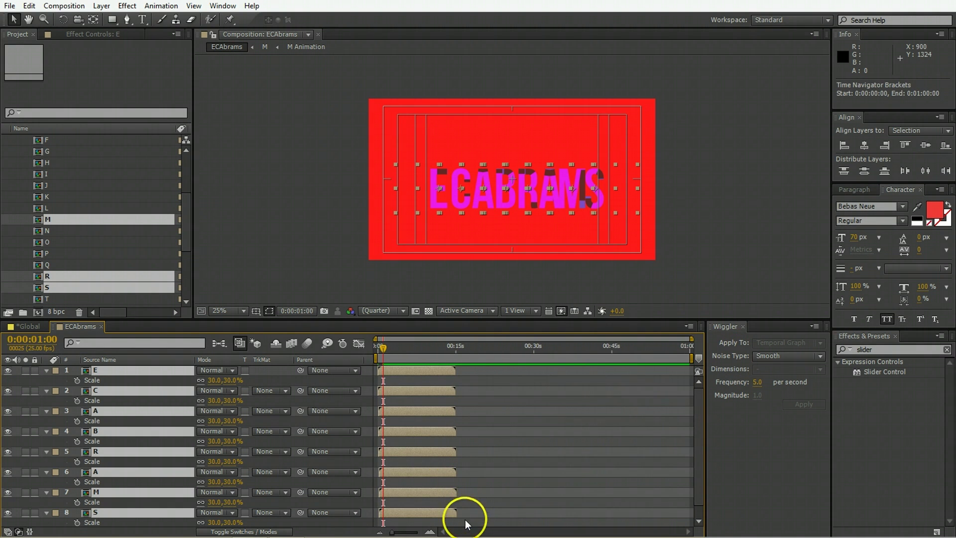
- Deselect all layers and preview the letter animation from the start of the composition
left_click_drag(375, 350, 359, 361)
key("F2")
key("space")
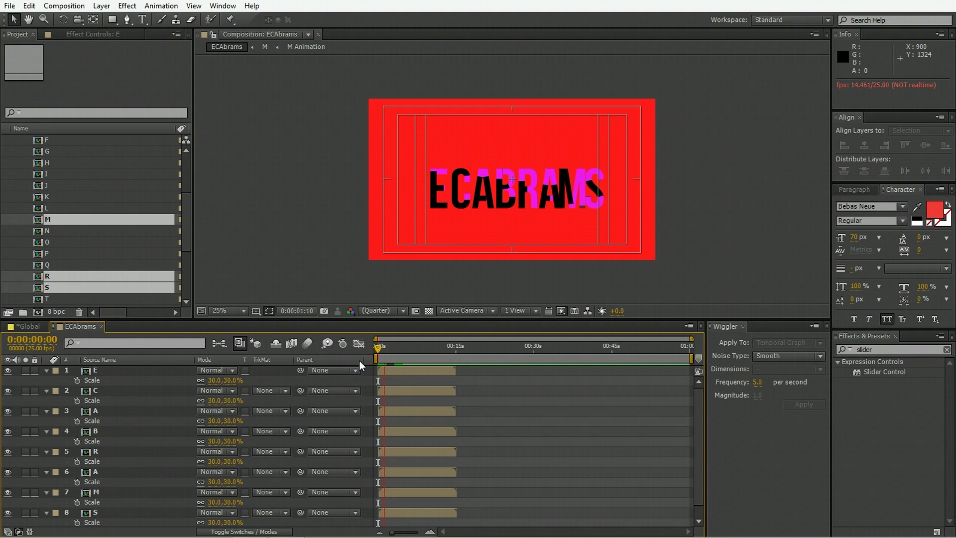
left_click(415, 337)
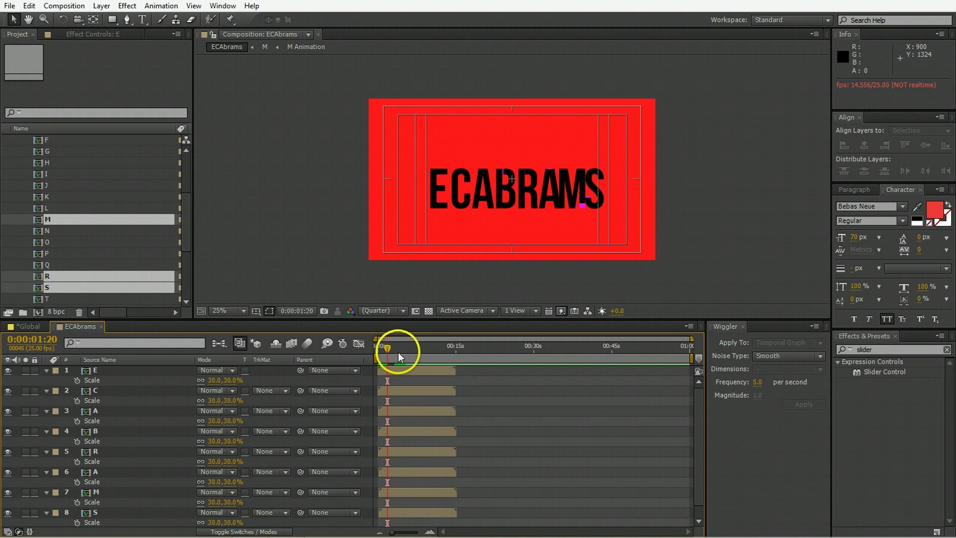
- Collapse the Scale properties of all layers and split all layers at 0:00:03:14
mouse_move(401, 351)
left_mouse_down()
mouse_move(385, 352)
mouse_move(397, 352)
left_mouse_up()
left_click(398, 512)
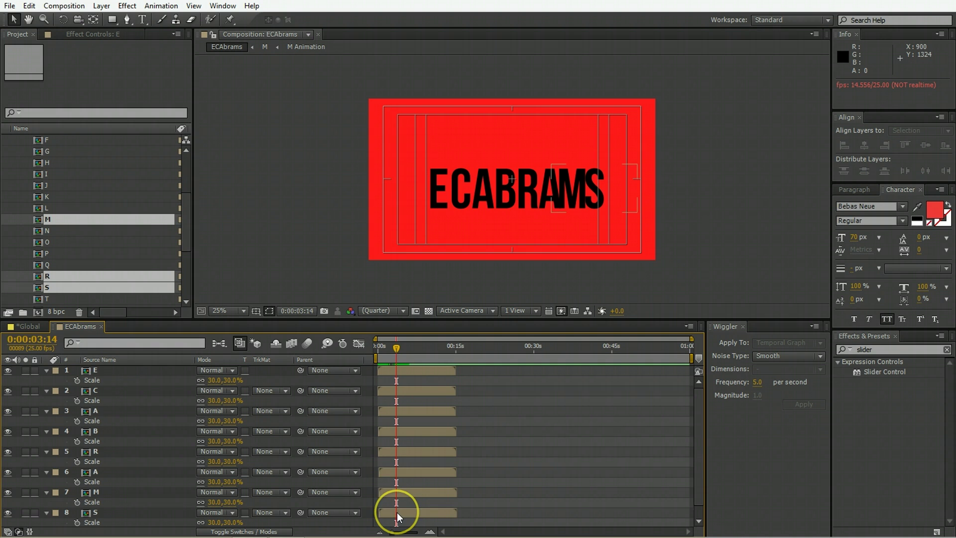
key("ctrl+a")
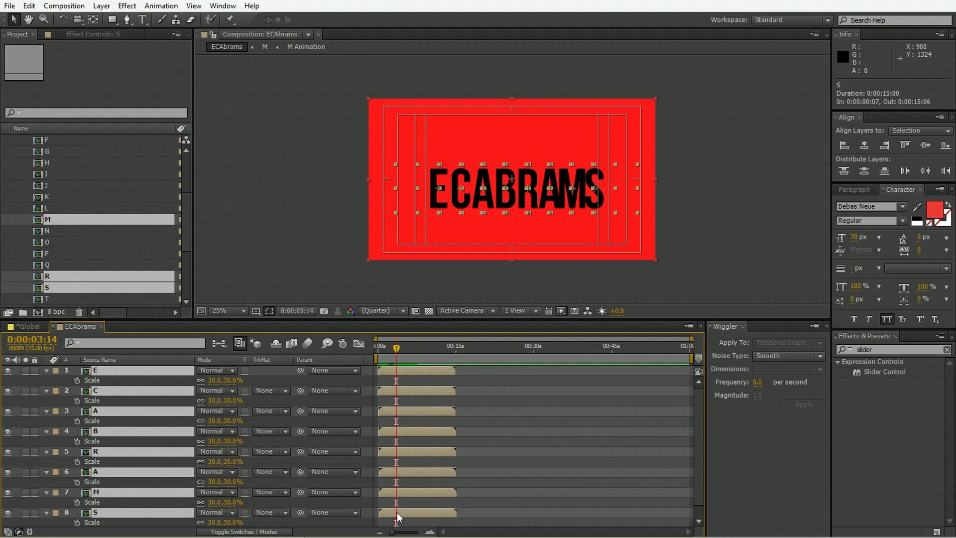
key("s")
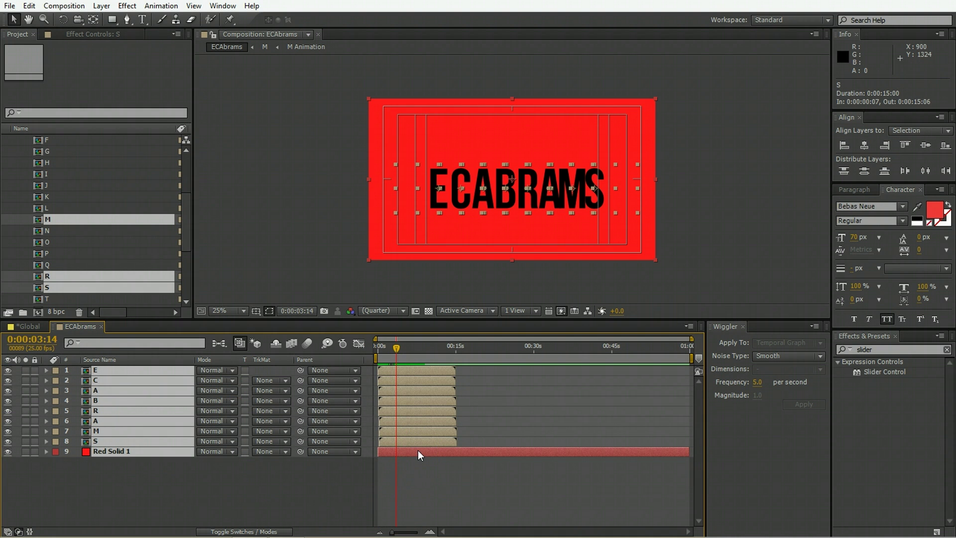
key("ctrl+d")
left_click(407, 397)
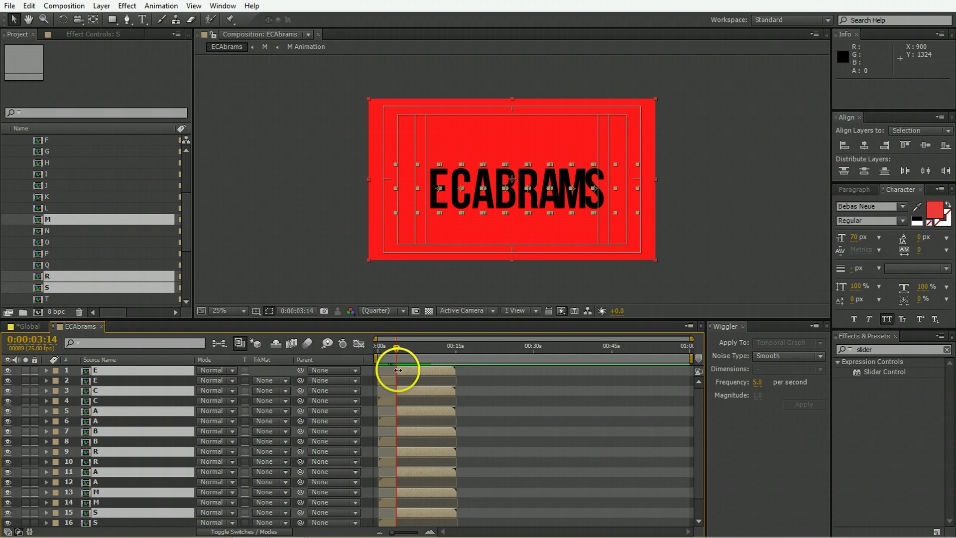
- Trim the in points of the selected second halves to keep only their closing part, and start them at 0:00:03:14
left_click_drag(398, 370, 438, 363)
key("bracketleft")
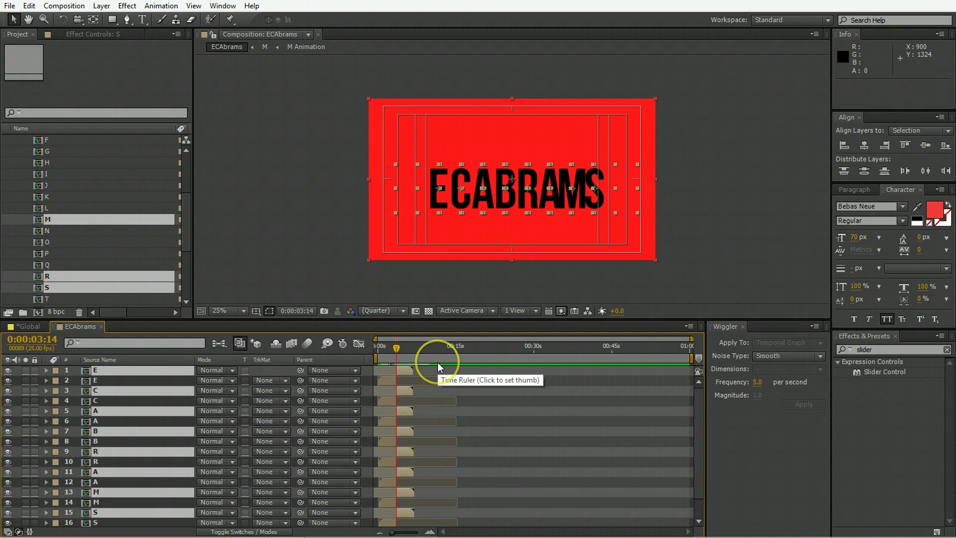
- Preview the letters' exit animation from 0:00:03:14 and step frame by frame to 0:00:05:19
key("space")
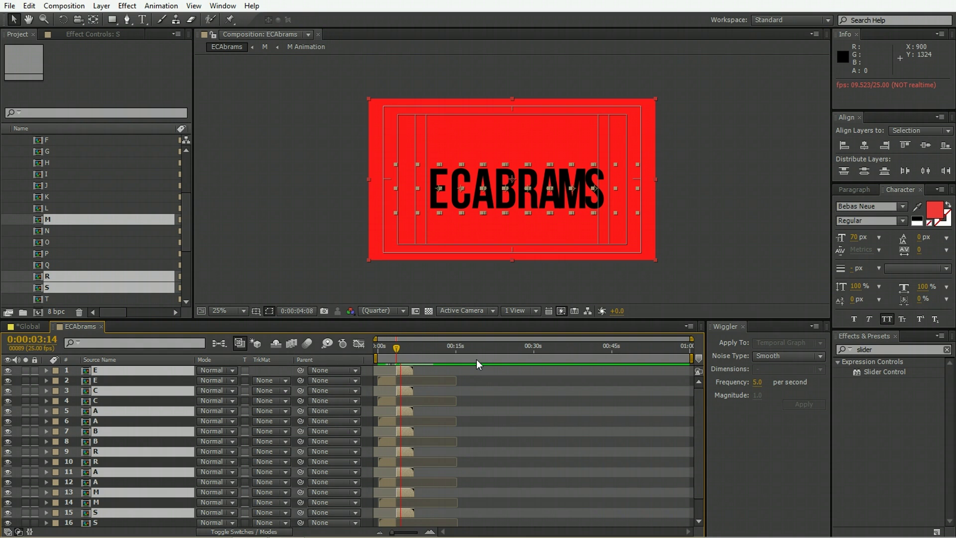
left_click(401, 347)
left_click(407, 345)
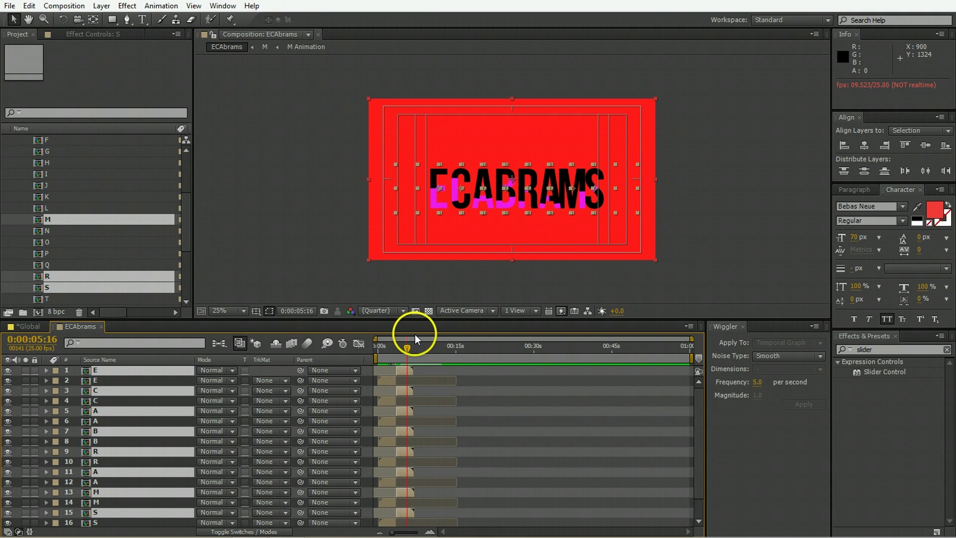
key("Page_Down")
key("Page_Down")
key("Page_Down")
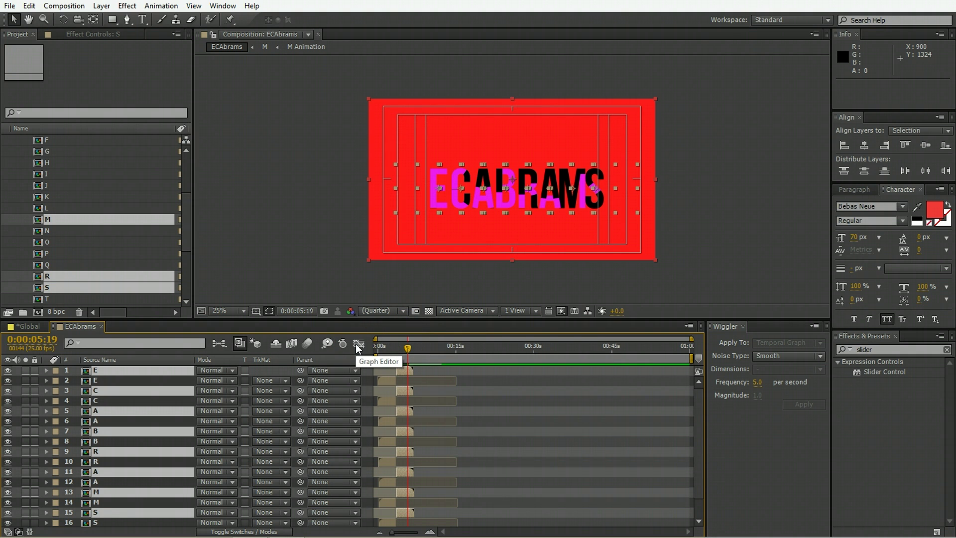
- Open the *Global composition and examine its whole frame at 0:00:04:11
left_click(219, 319)
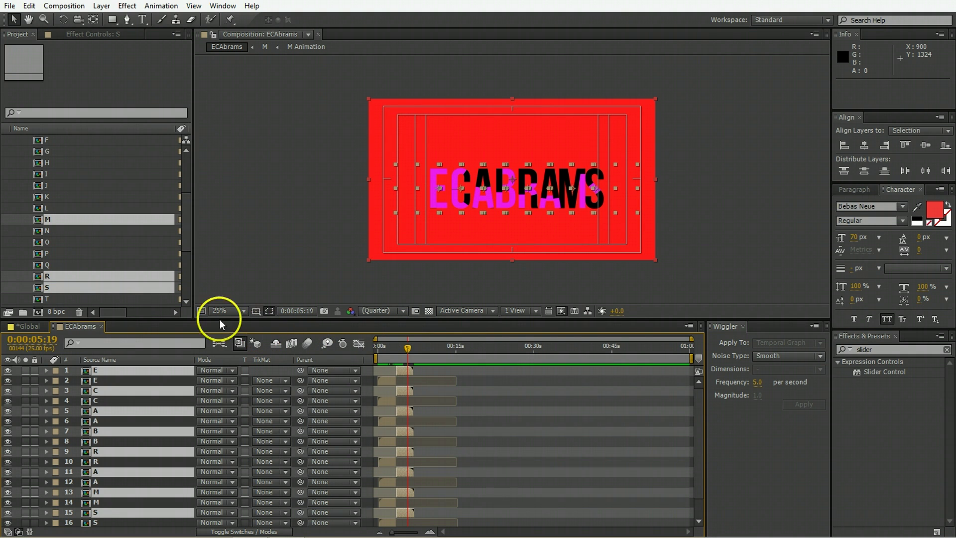
left_click(35, 325)
left_click(459, 358)
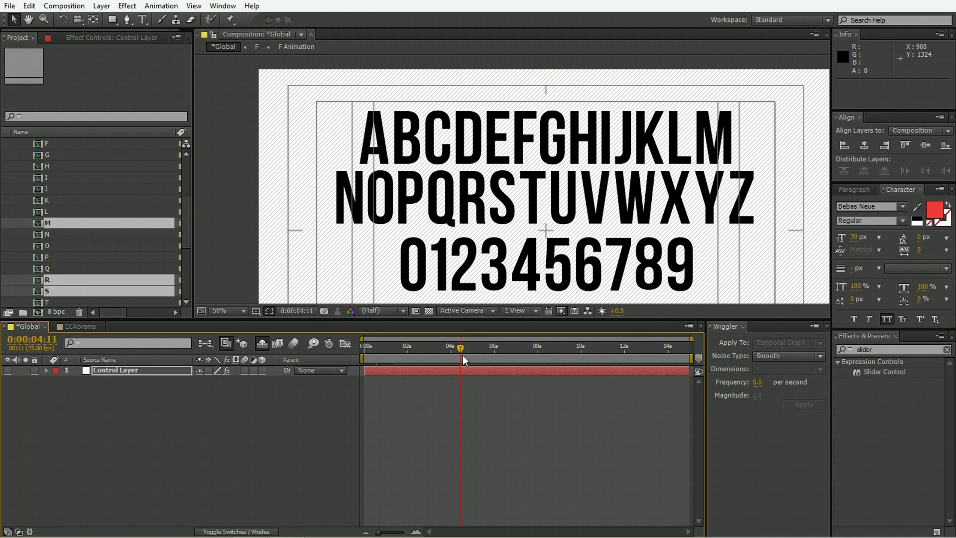
scroll(519, 185, "down", 2)
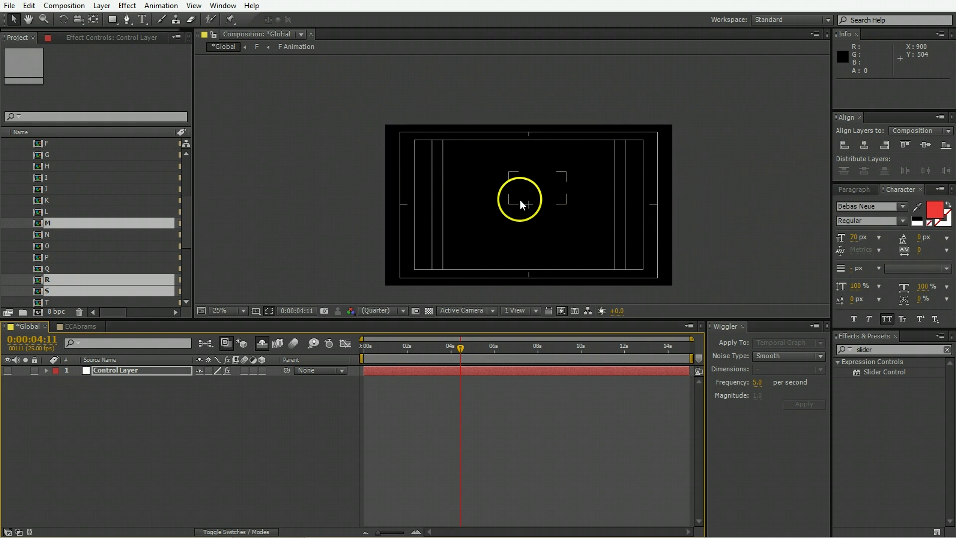